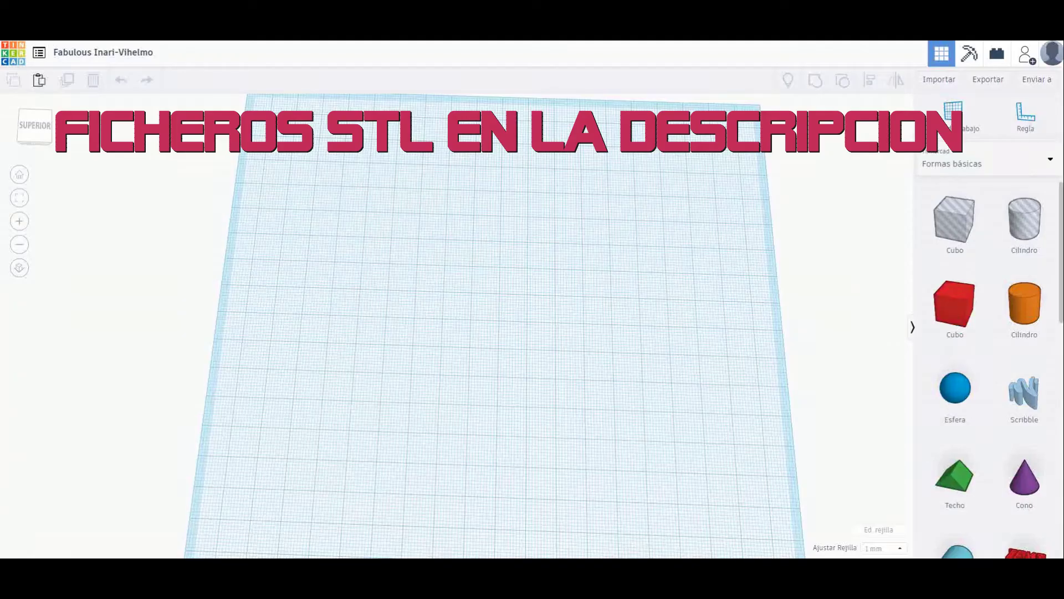
Import the ornament model Ada.STL into the design.
click(937, 80)
click(498, 298)
click(204, 307)
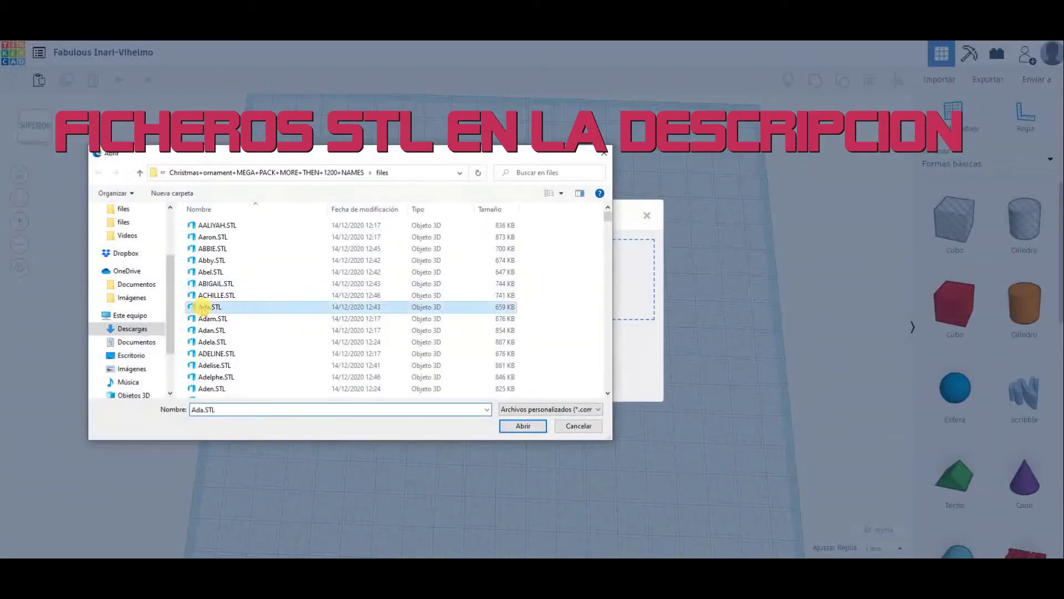
double_click(203, 308)
click(623, 400)
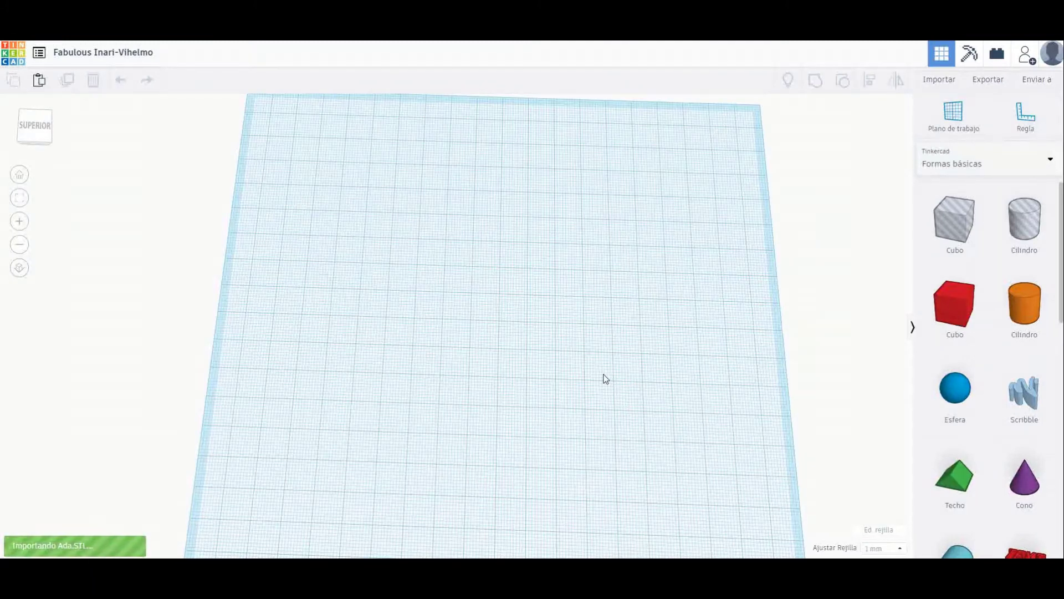
Place a hole box over the ornament's name lettering and stretch it to about 55 mm long.
right_drag(705, 376, 499, 408)
right_drag(405, 358, 266, 305)
drag(955, 222, 472, 322)
right_drag(435, 368, 438, 433)
scroll(331, 344, up, 3)
drag(238, 327, 270, 326)
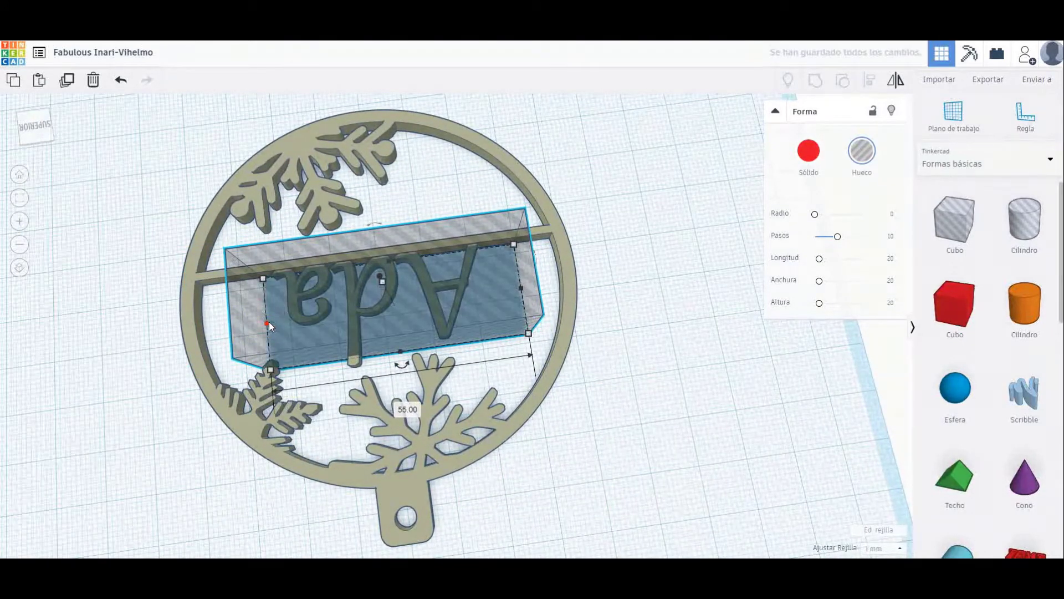
Try to nudge the hole box up against the crossbar beside the lettering, and delete the box.
key(Up)
key(Down)
key(Up)
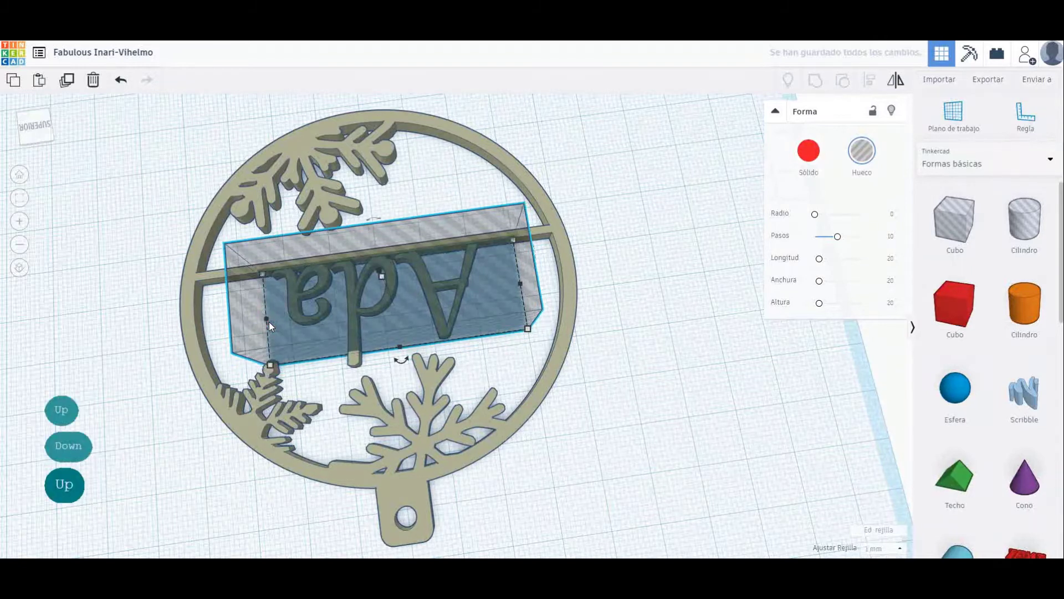
key(Down)
key(Up)
click(637, 326)
click(517, 296)
key(Delete)
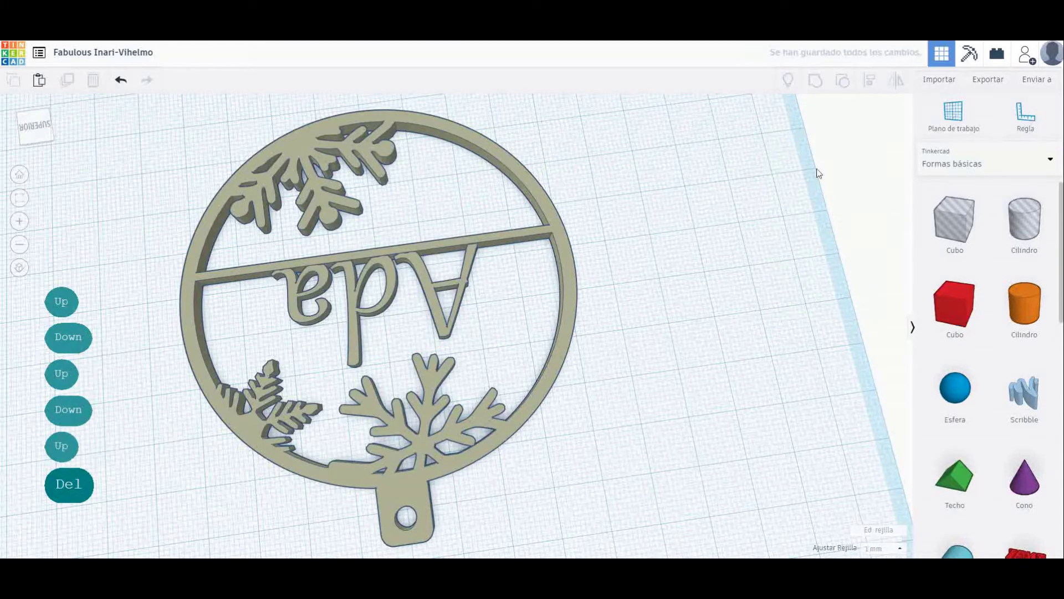
Set the snap grid to 0.1 mm and place the workplane on the crossbar's side face above the lettering.
click(875, 448)
click(954, 114)
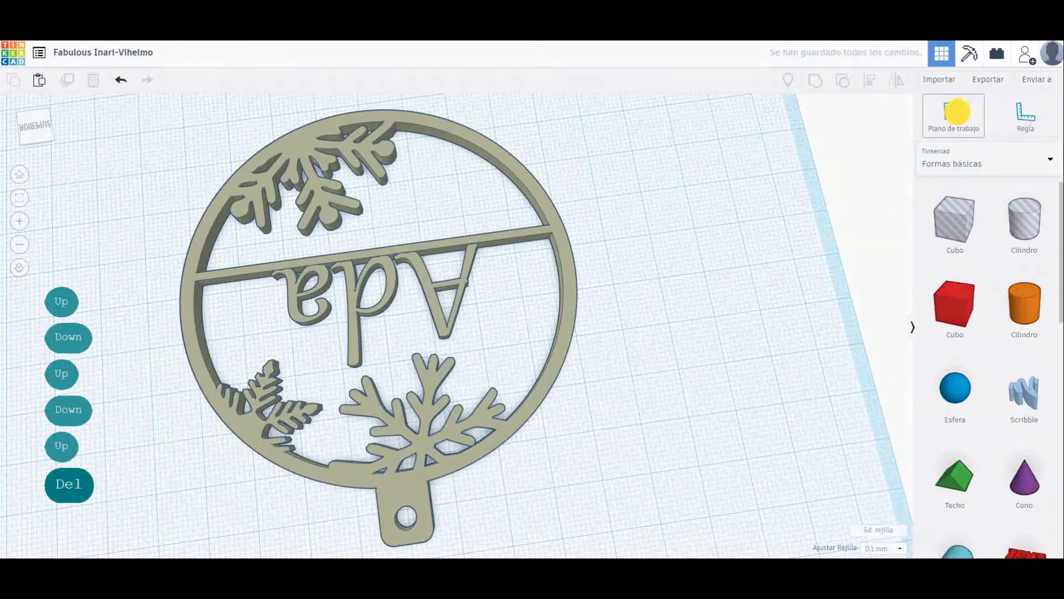
click(506, 244)
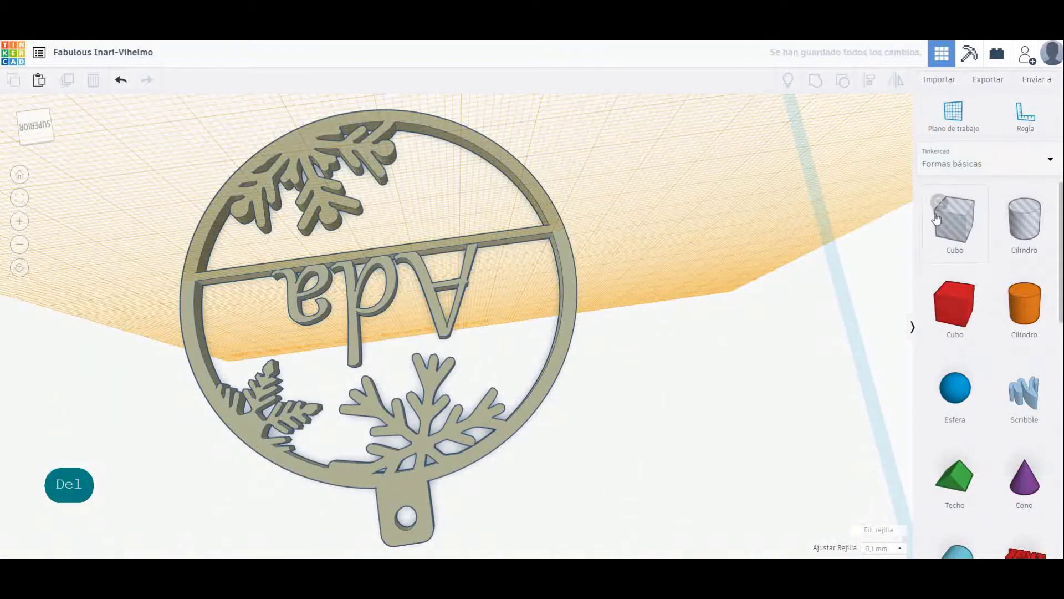
Cover all the name's letters with hole boxes built on the crossbar's workplane, the widest about 17.8 mm high.
drag(976, 226, 265, 275)
drag(404, 348, 401, 331)
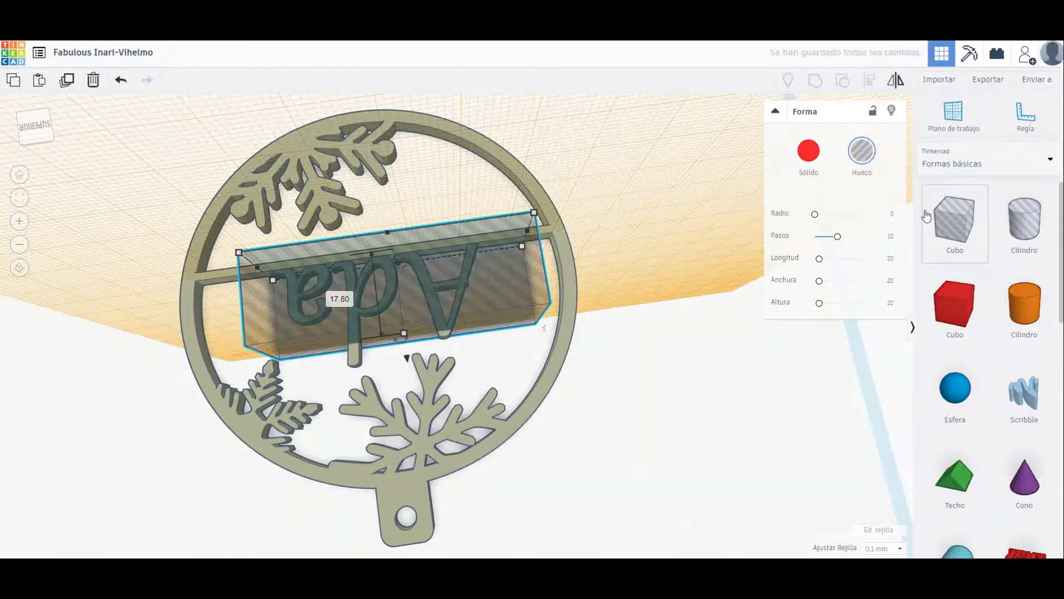
drag(956, 220, 352, 272)
drag(366, 354, 364, 367)
click(700, 231)
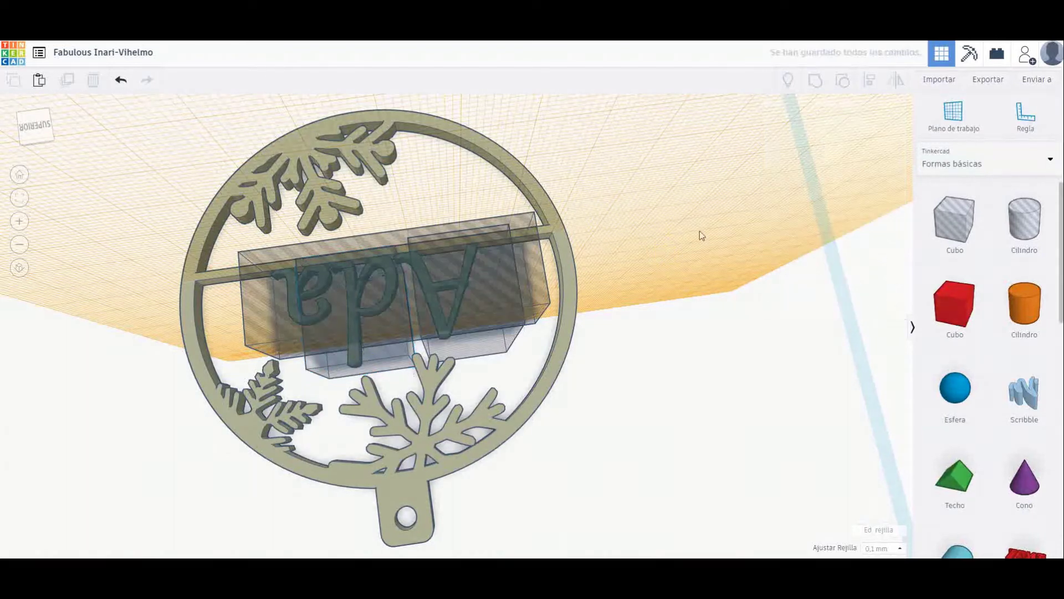
Return the workplane to the base and group the ornament with the hole boxes to cut away the name.
click(955, 115)
click(700, 296)
drag(653, 150, 169, 339)
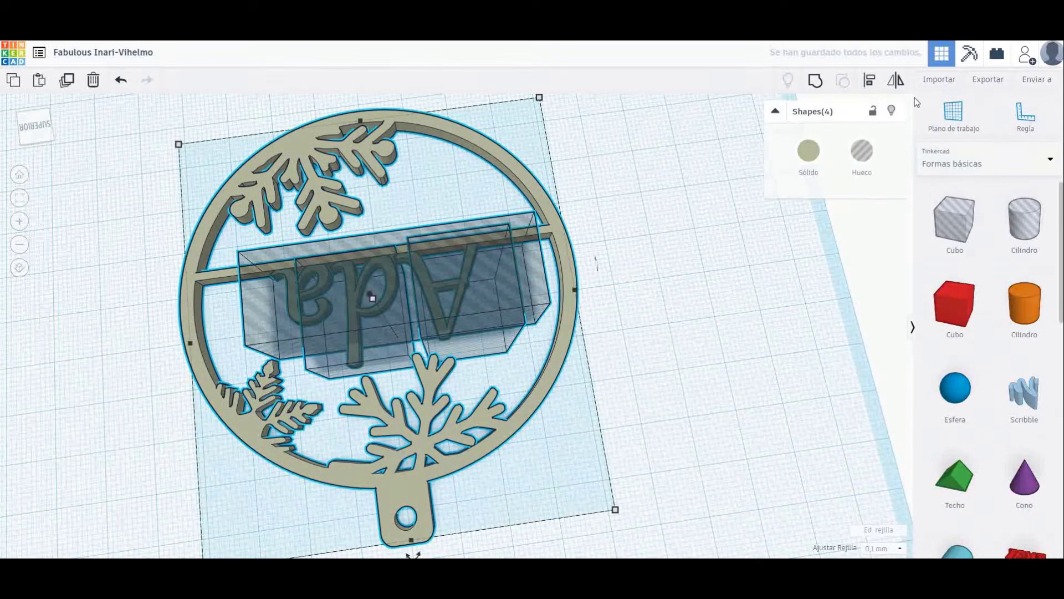
click(814, 82)
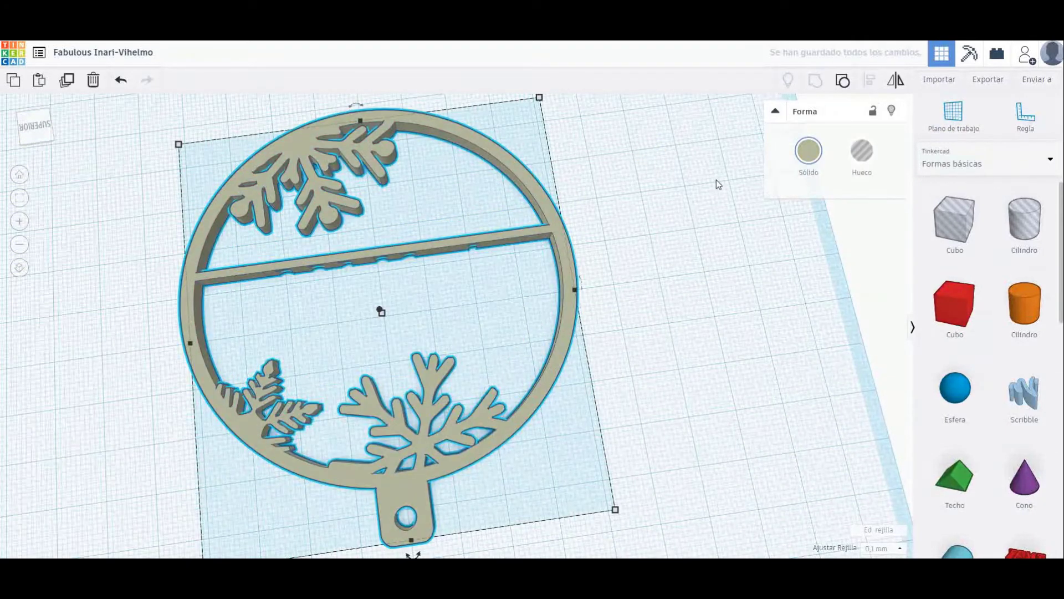
Add the script text shape from page 2 of all shape generators beside the ornament.
right_drag(726, 223, 131, 301)
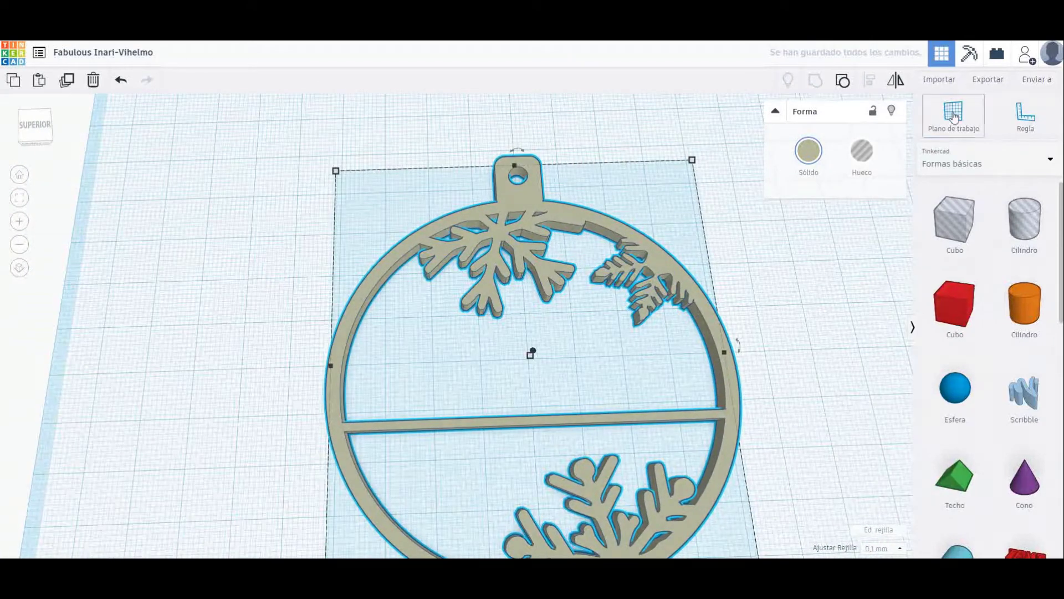
click(959, 164)
scroll(1007, 356, down, 1)
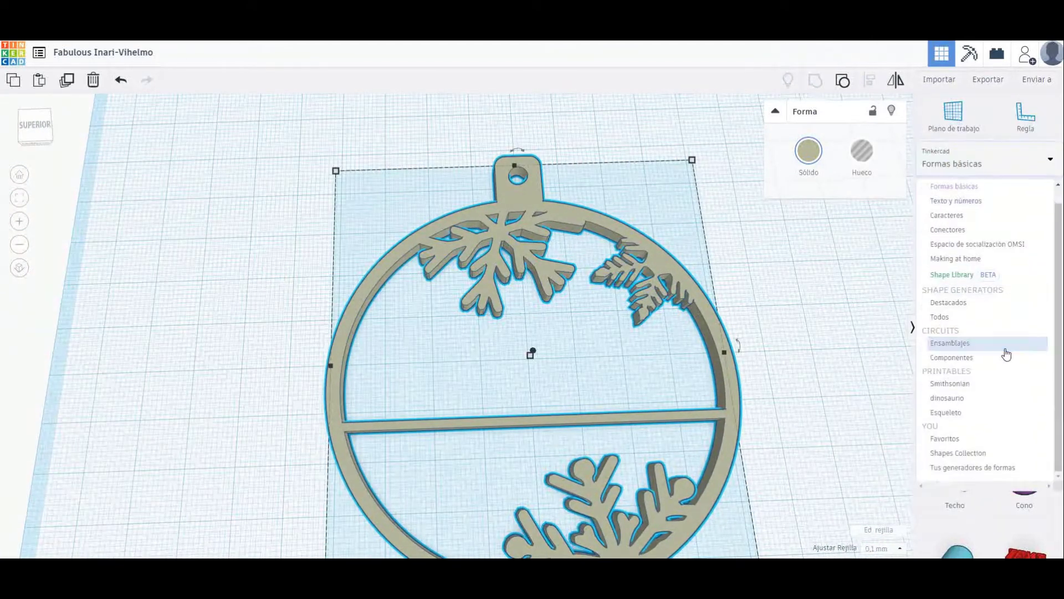
click(967, 316)
scroll(986, 373, down, 1)
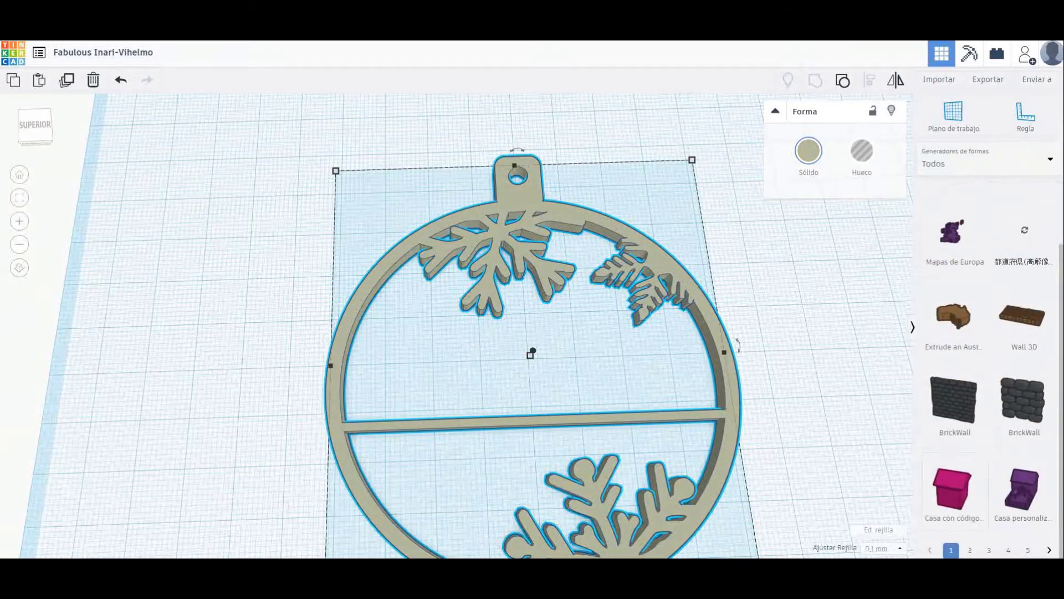
click(971, 550)
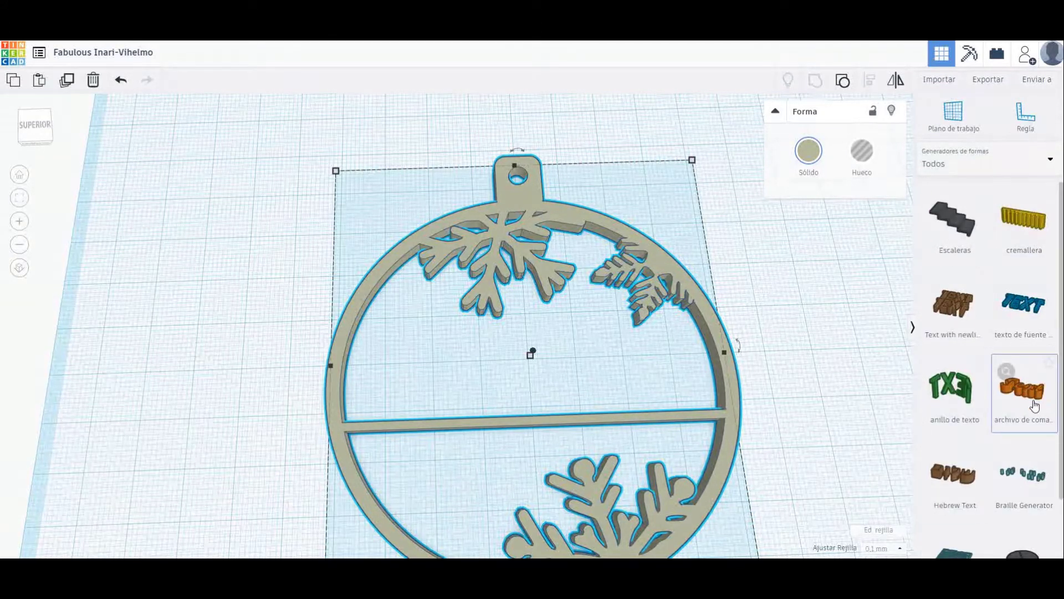
click(428, 260)
click(235, 209)
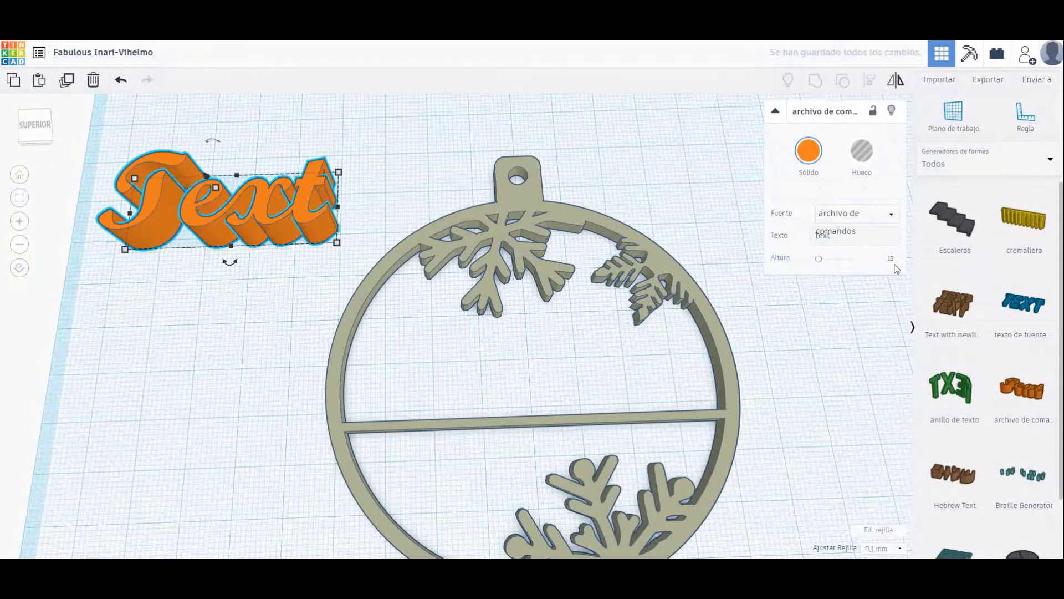
Give the script text a height of 3, the Rosewood font and the text "Nombre".
text(3)
key(Return)
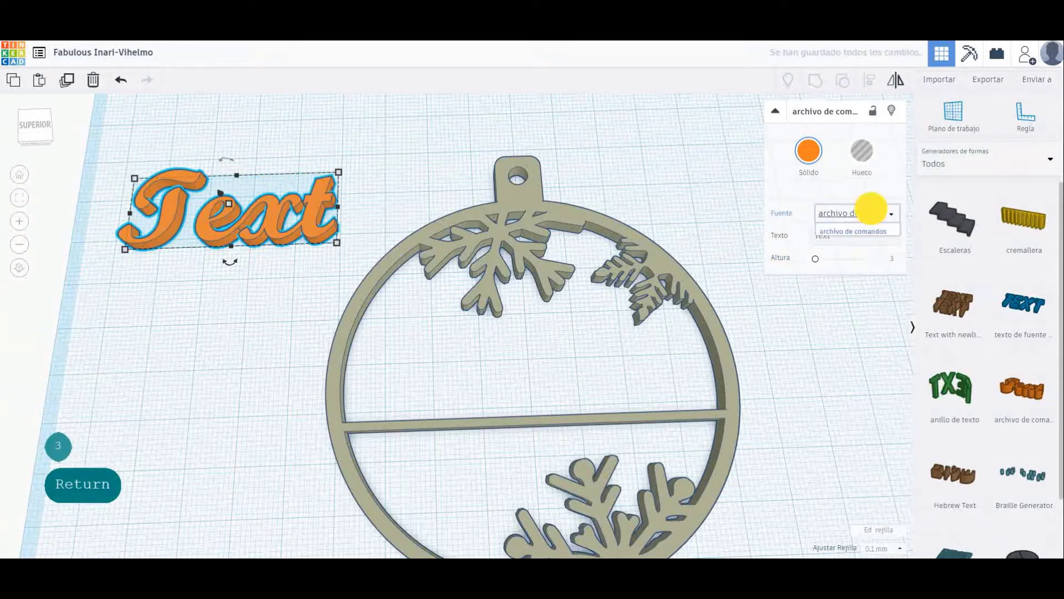
click(871, 213)
scroll(848, 316, down, 1)
click(848, 326)
click(836, 232)
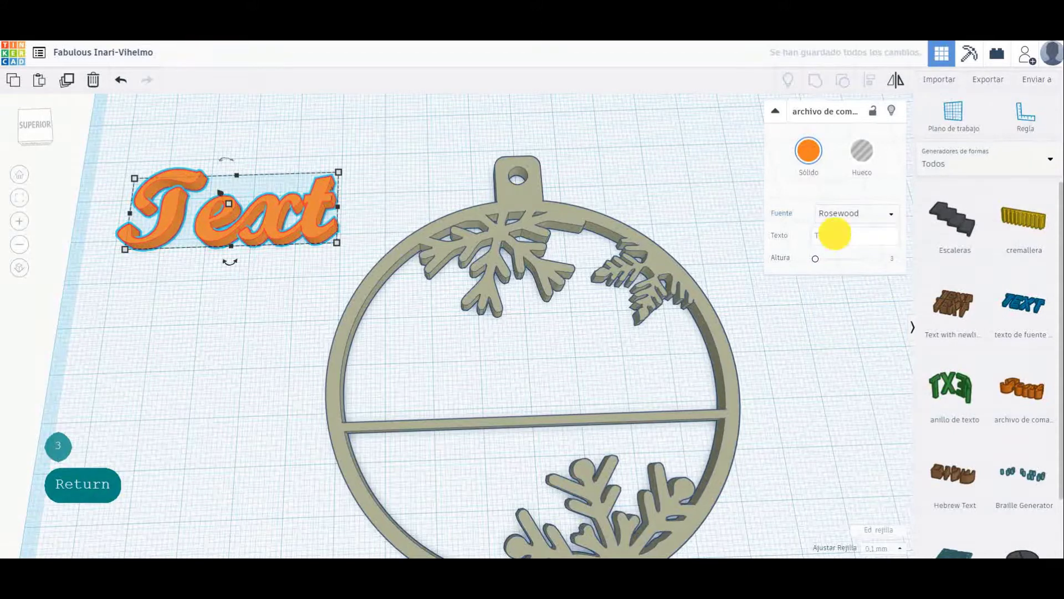
text(<)
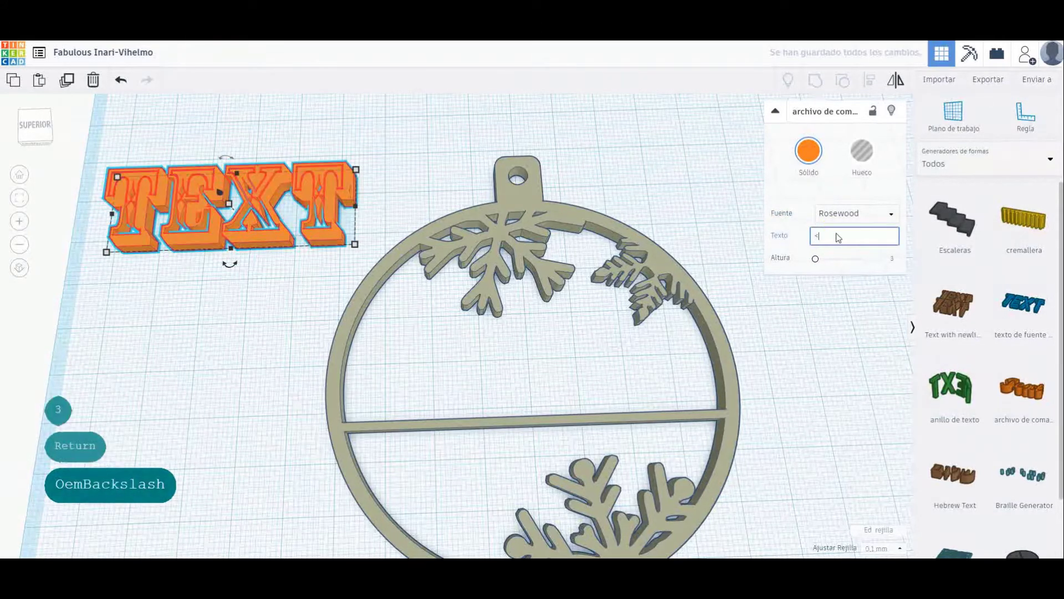
key(BackSpace)
key(BackSpace)
text(Nombre)
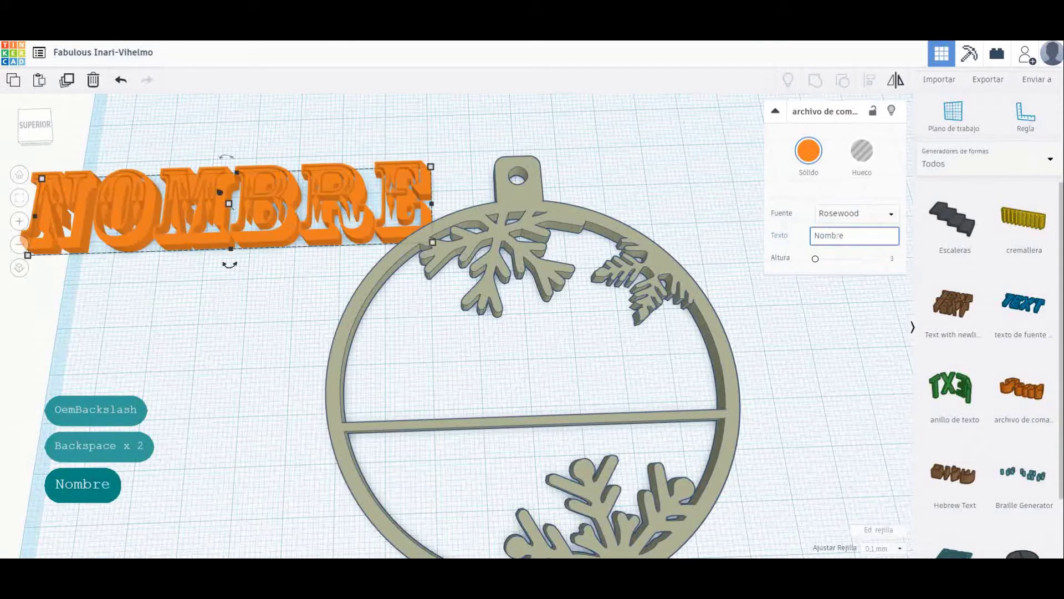
Try the fonts Verdana, Majorsnafu, Bebas and Techniqu on the "Nombre" text.
click(855, 215)
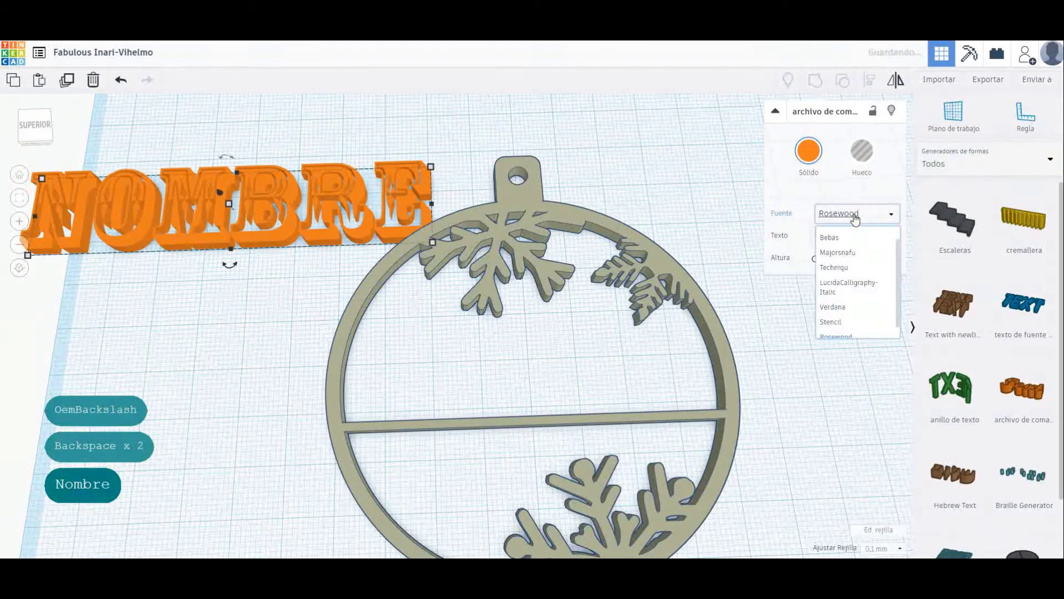
click(852, 314)
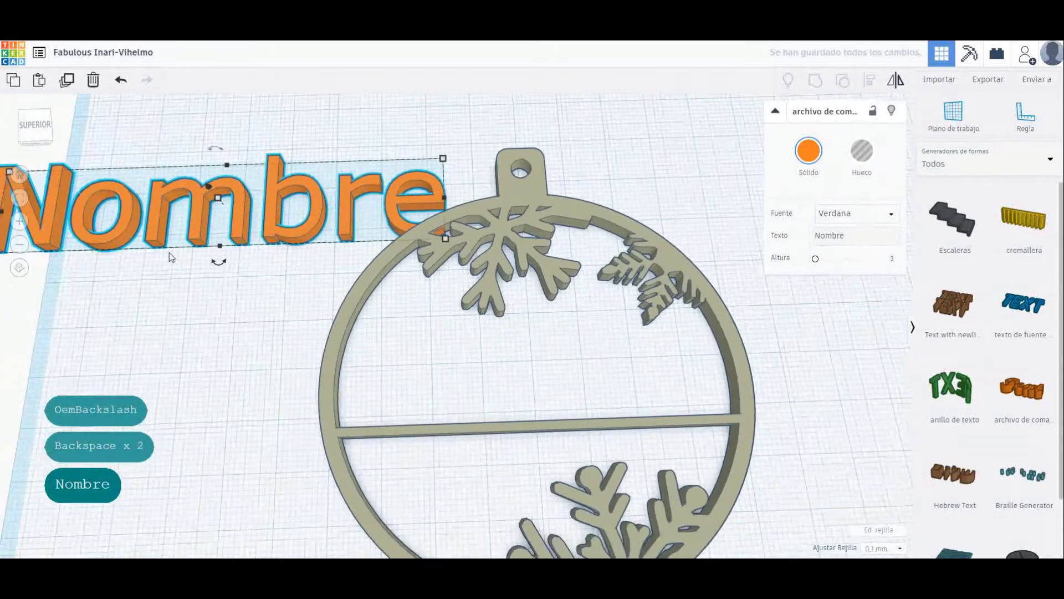
click(852, 215)
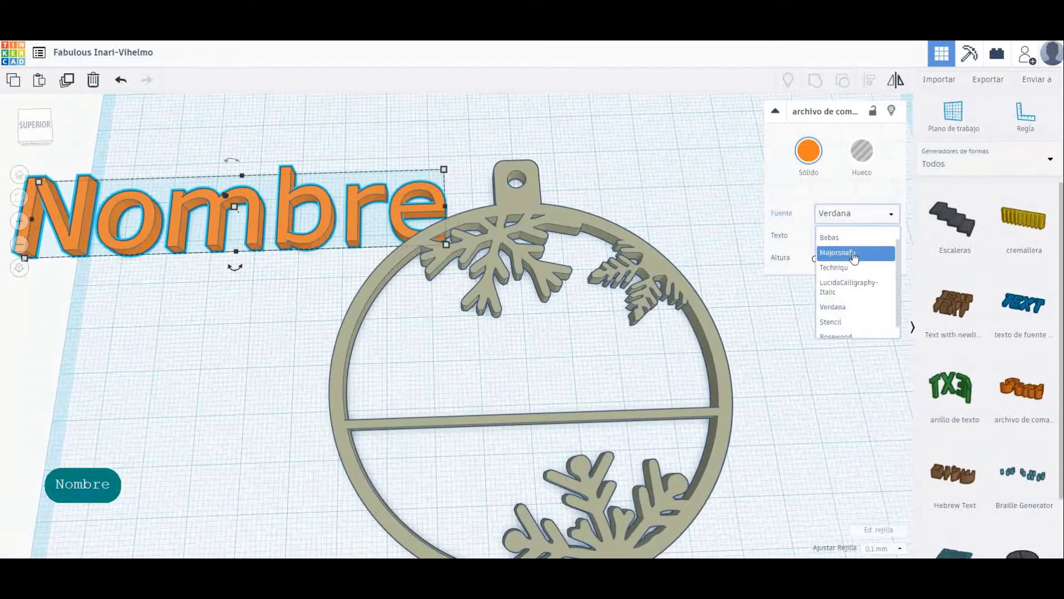
click(845, 253)
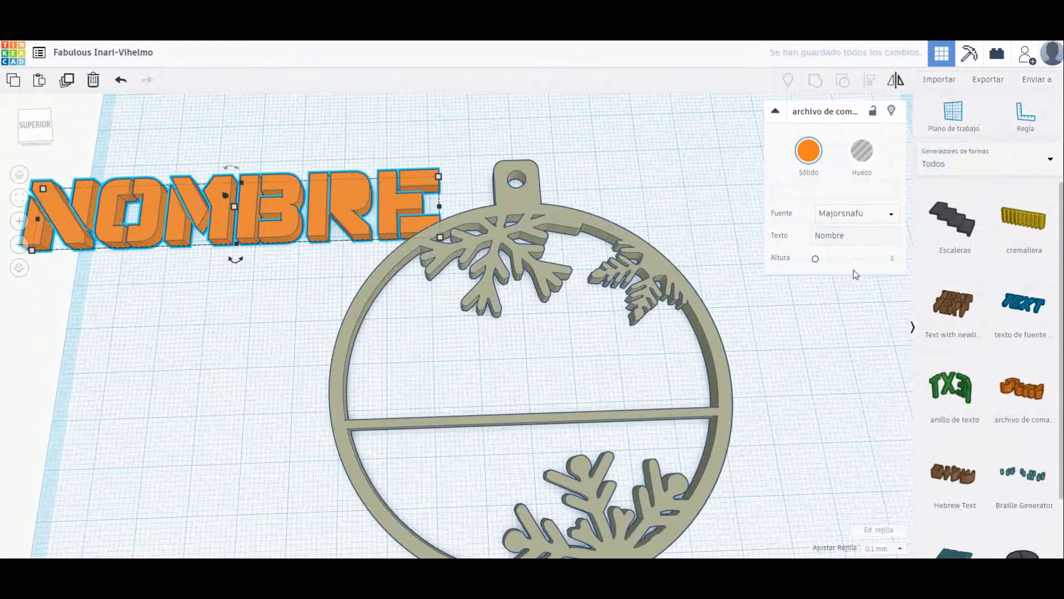
click(892, 221)
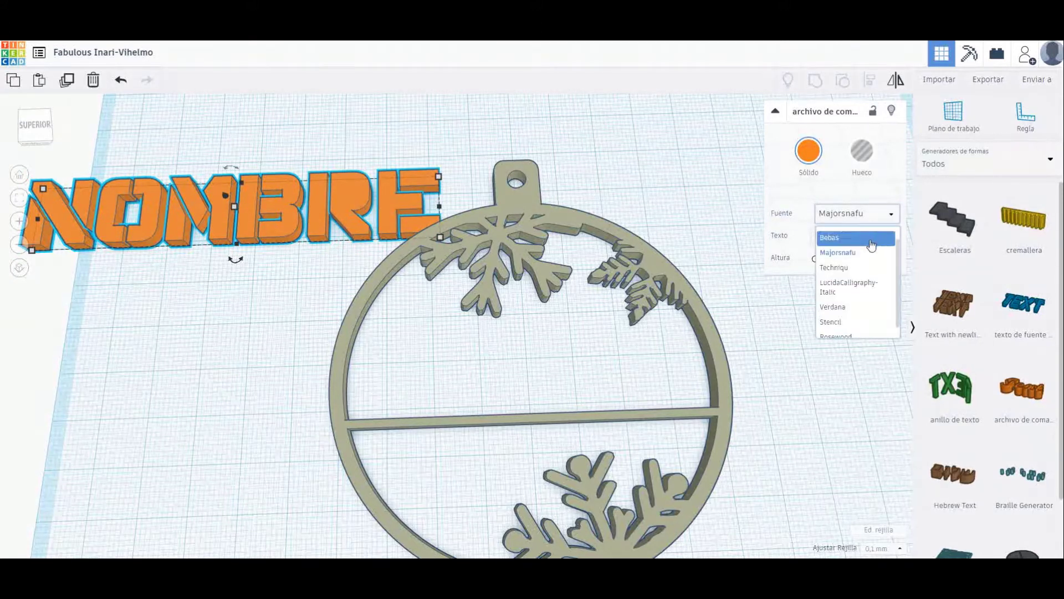
click(831, 235)
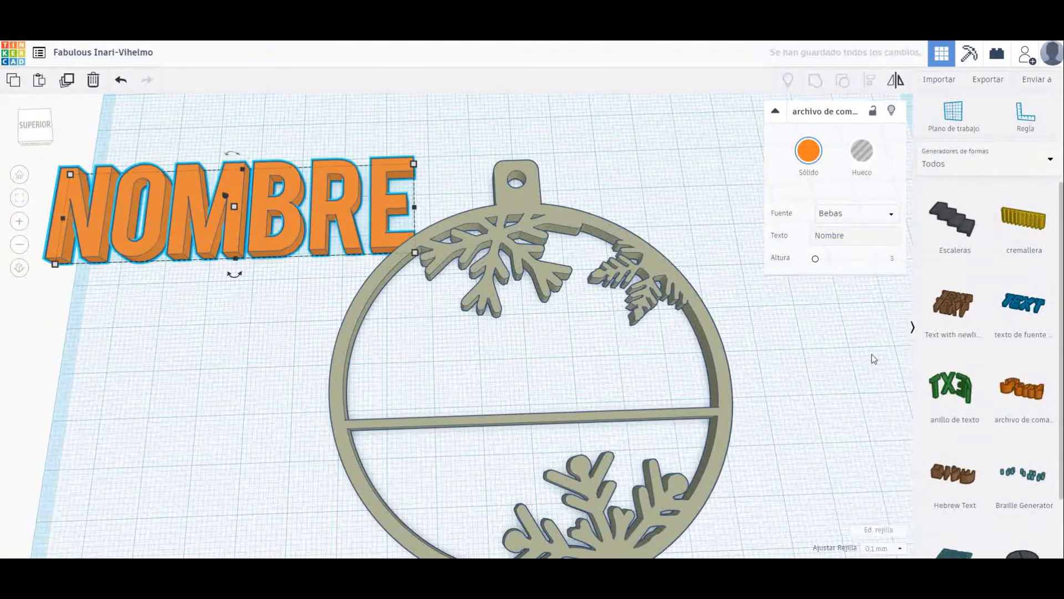
click(873, 216)
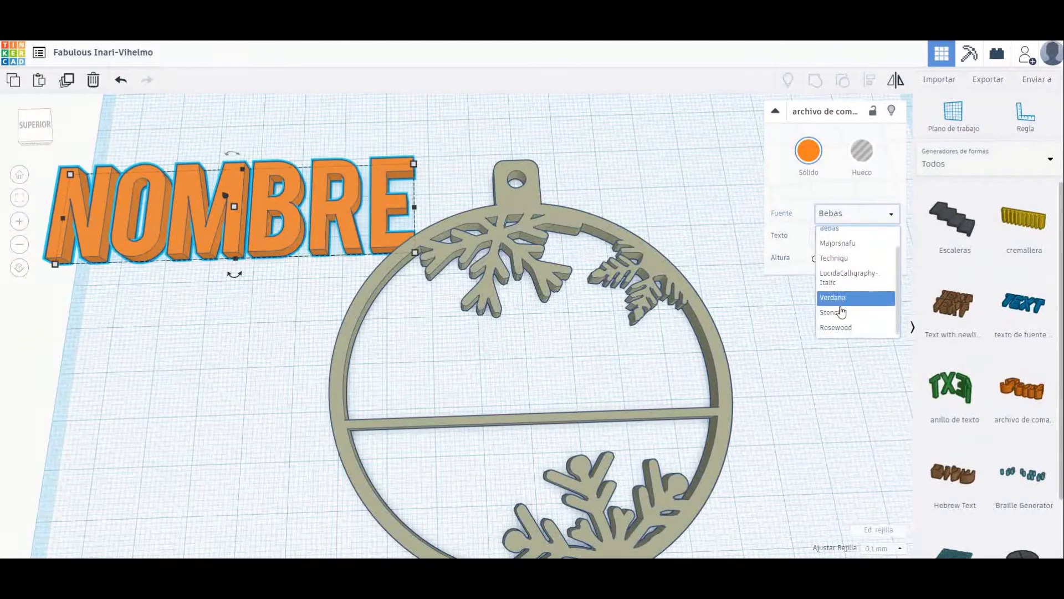
scroll(841, 236, up, 1)
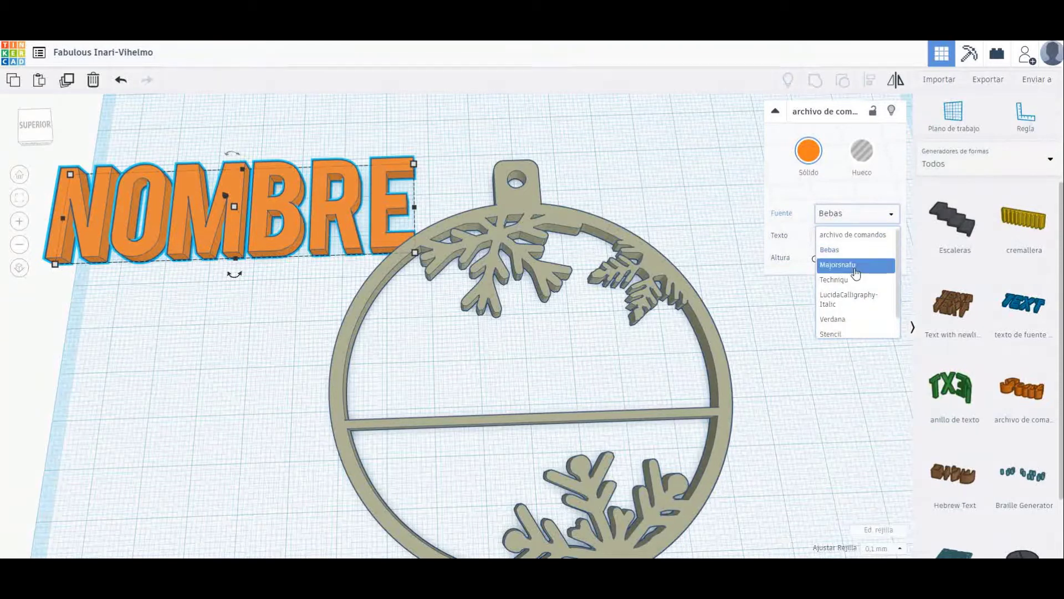
click(868, 279)
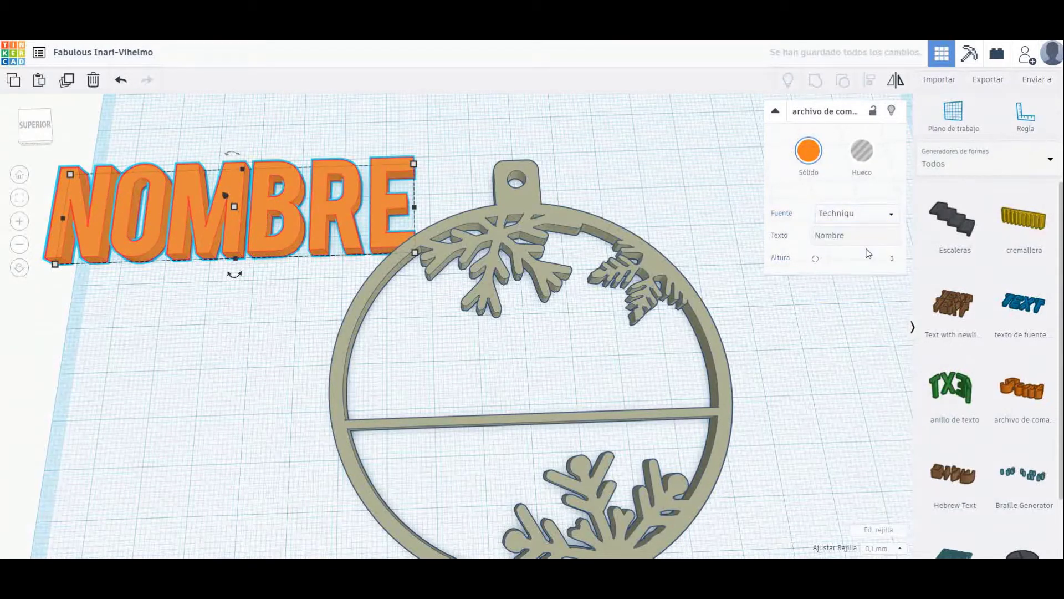
Delete the "Nombre" text beside the ornament.
scroll(261, 198, down, 3)
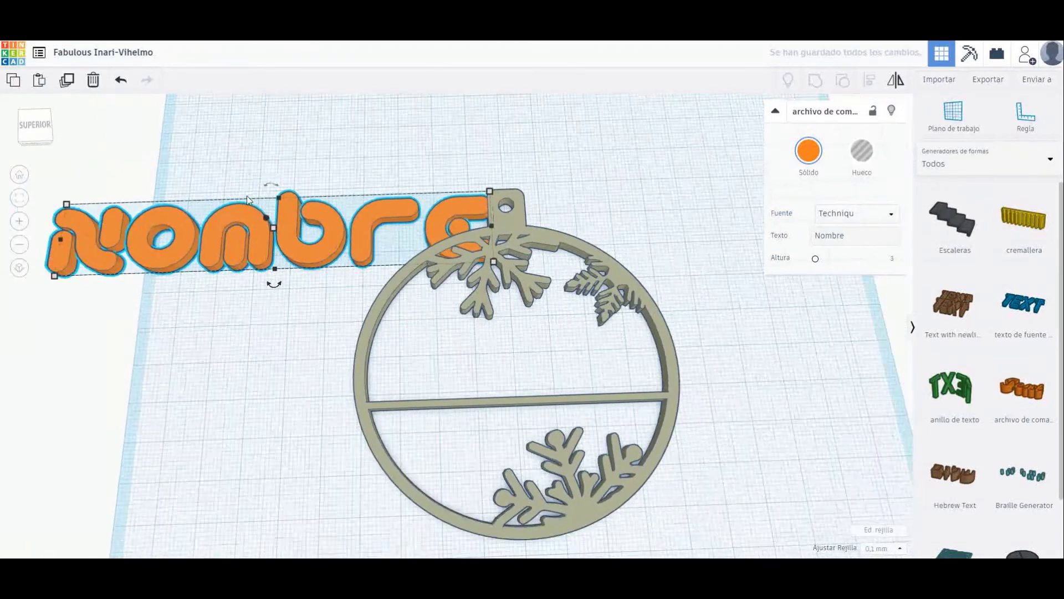
right_drag(175, 290, 266, 306)
click(328, 292)
key(Delete)
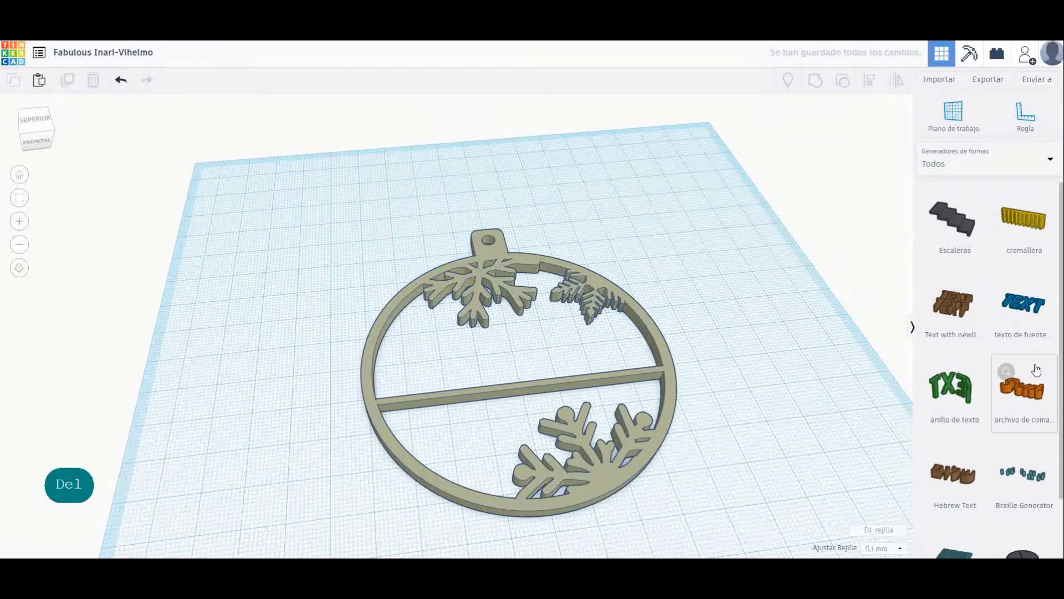
Add the standard text shape from the basic shapes beside the ornament and set its height to 3.
scroll(1028, 343, down, 2)
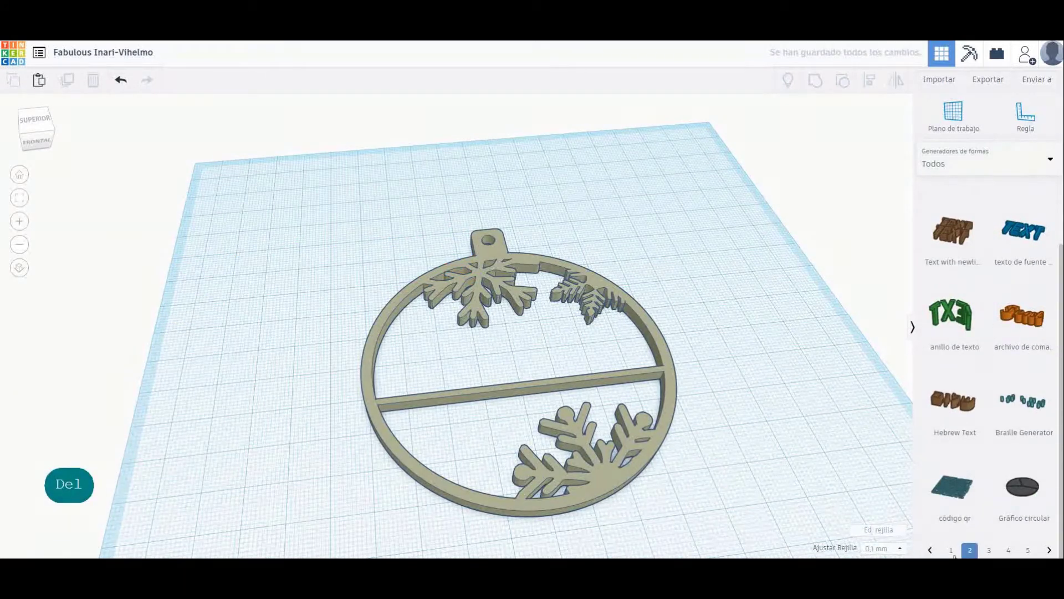
click(1012, 158)
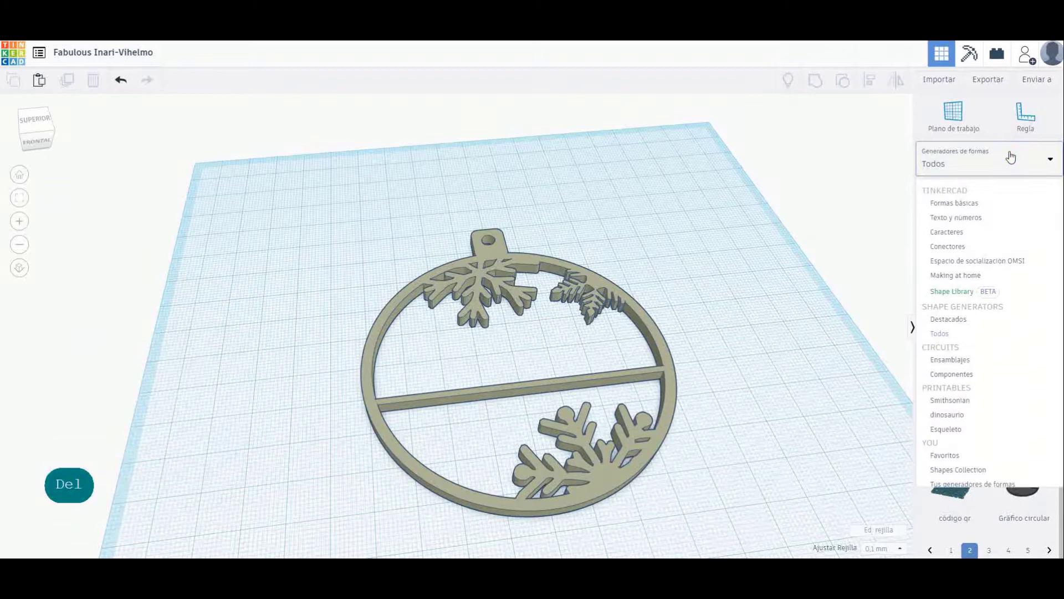
click(959, 203)
scroll(998, 401, down, 5)
drag(1024, 339, 321, 221)
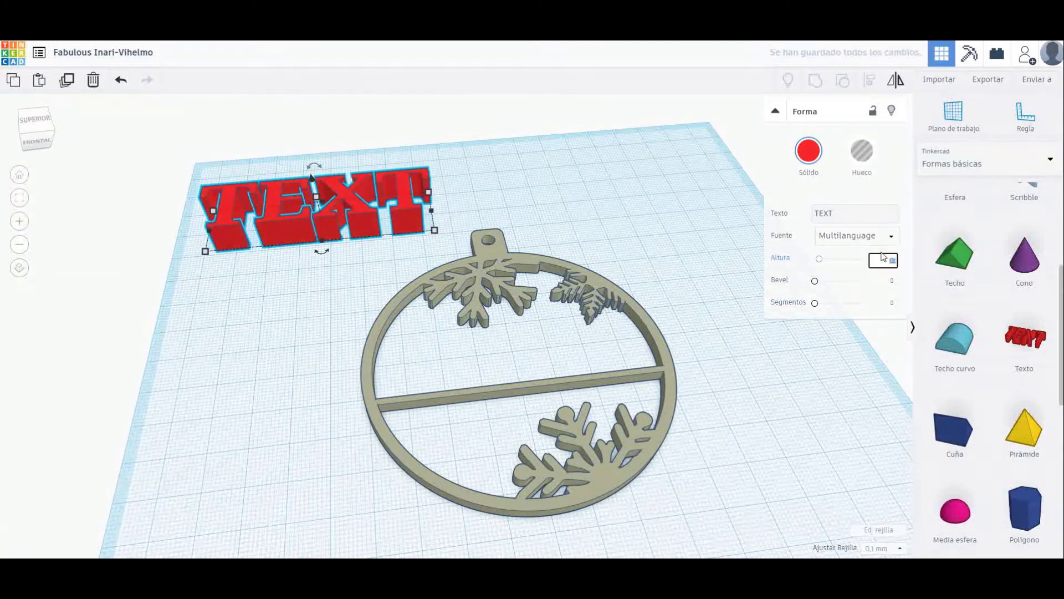
key(Return)
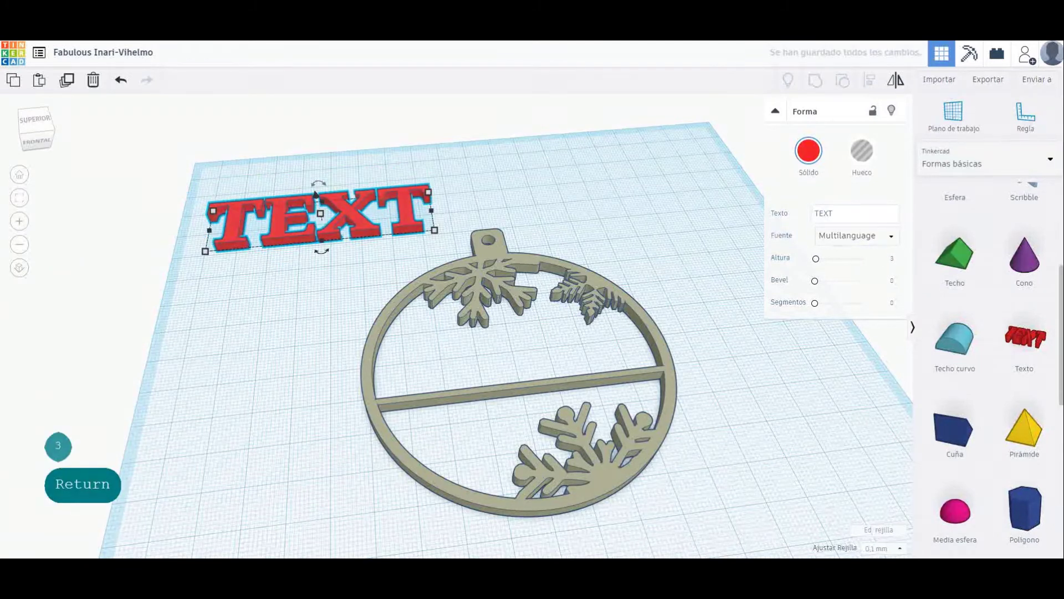
Set the text to "Nombre", try the Sans and Sans Mono fonts, and set the font back to Multilanguage.
text(Nombre)
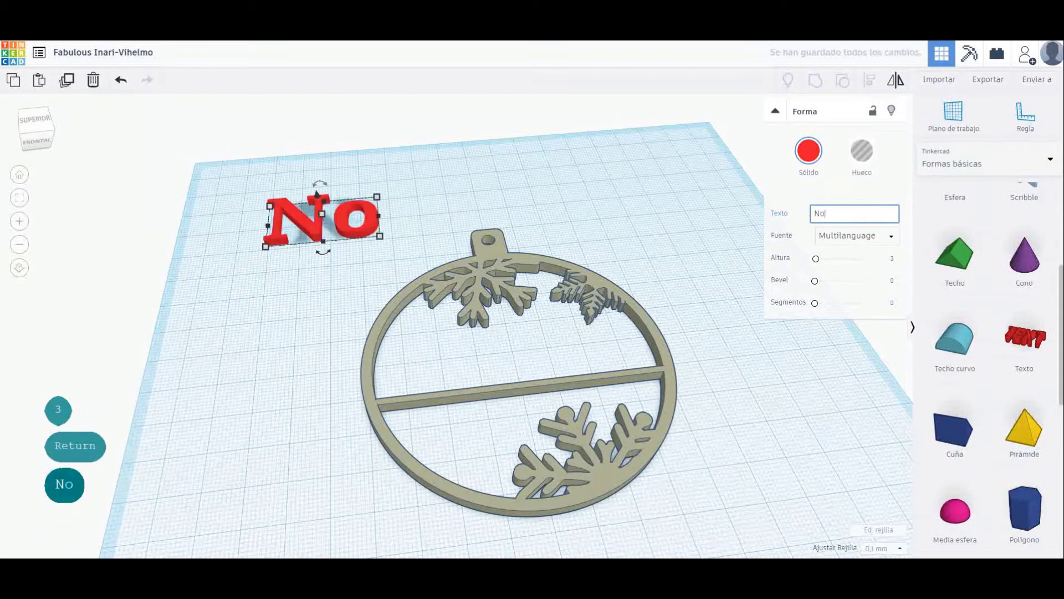
click(881, 235)
click(859, 268)
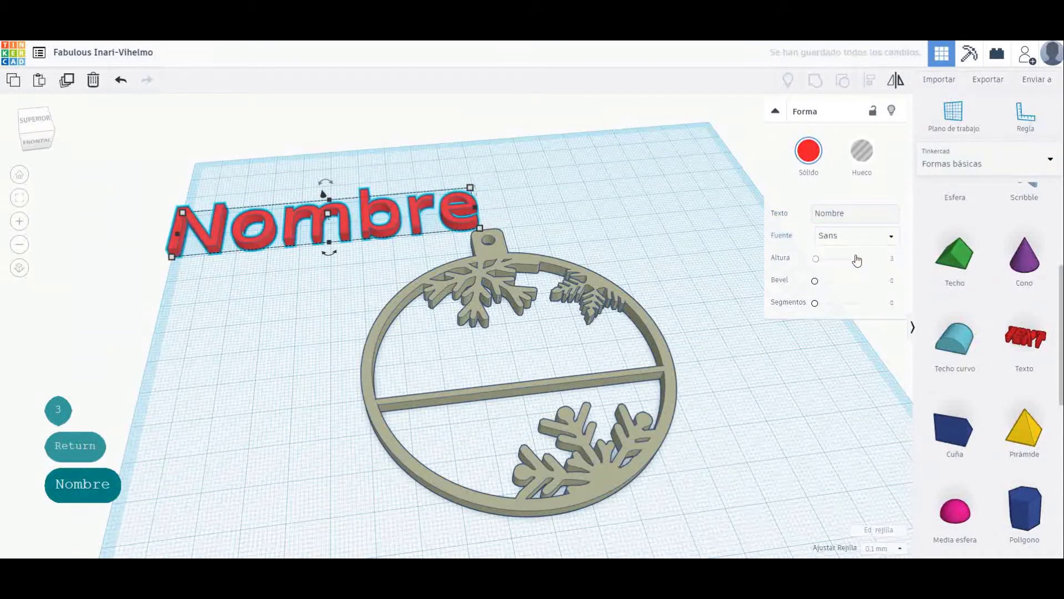
click(853, 286)
click(874, 235)
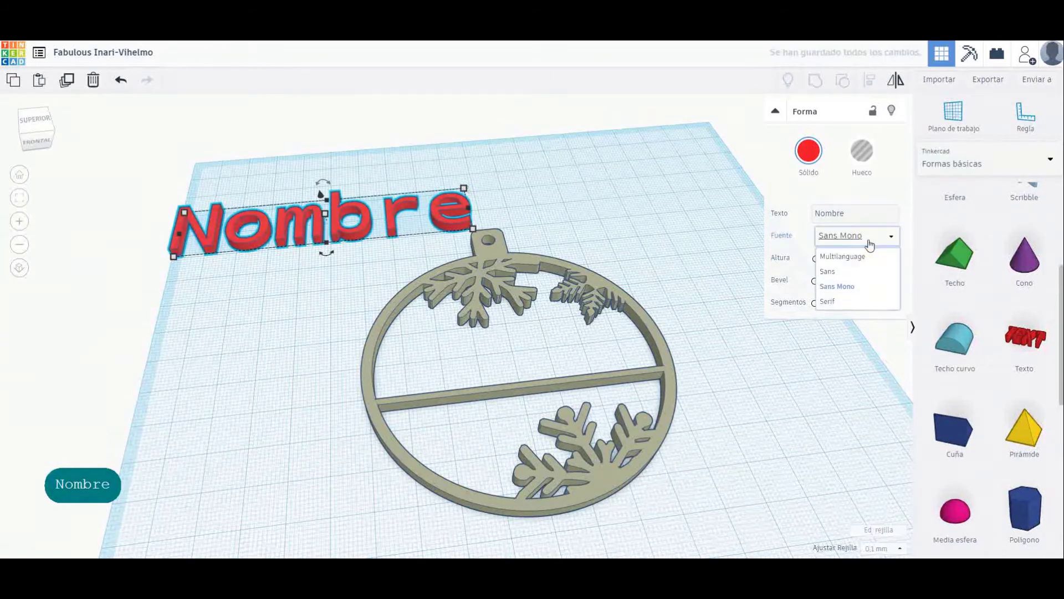
click(862, 257)
Resize the "Nombre" text to 72 by 13 mm and place it inside the ornament just above the crossbar.
drag(493, 221, 374, 220)
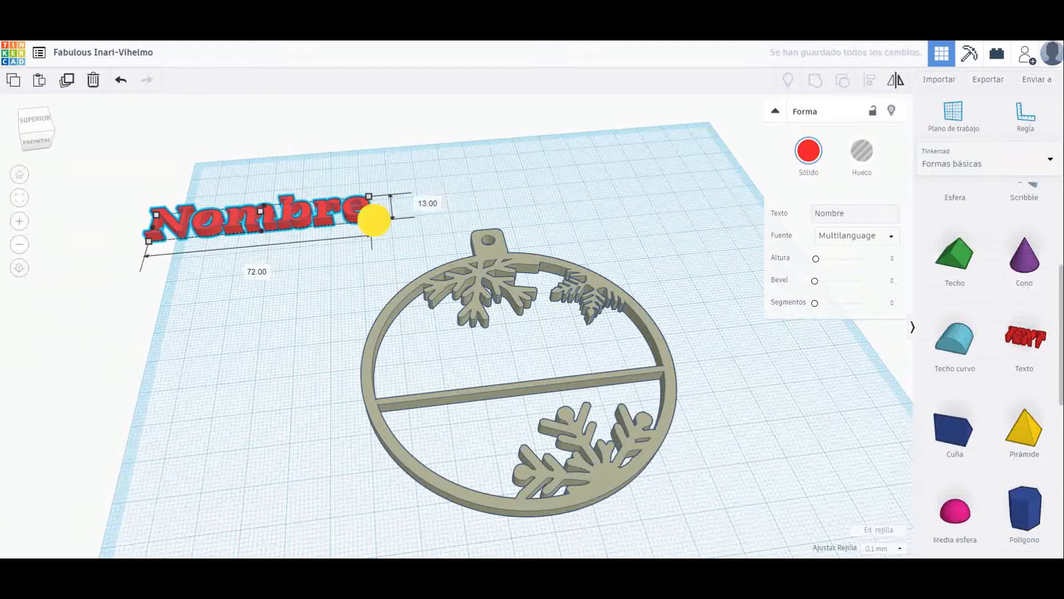
drag(564, 153, 507, 190)
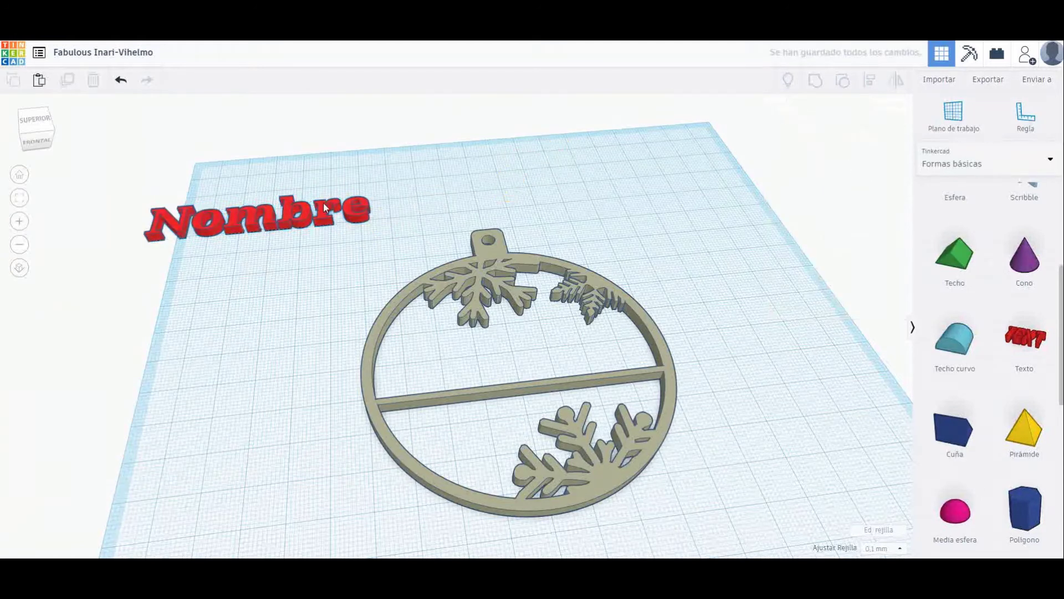
drag(302, 226, 565, 381)
Viewing the ornament from behind, nudge the text 0.2 mm towards its final-letter end and 0.7 mm away from the crossbar.
right_drag(356, 387, 791, 337)
scroll(425, 351, up, 5)
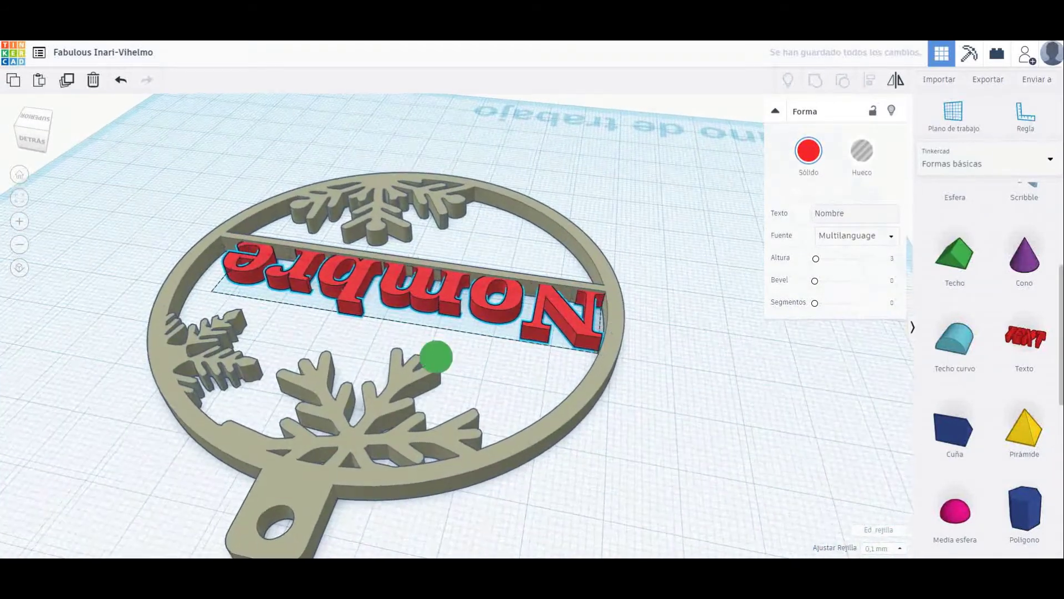
middle_drag(490, 367, 541, 436)
scroll(542, 438, up, 3)
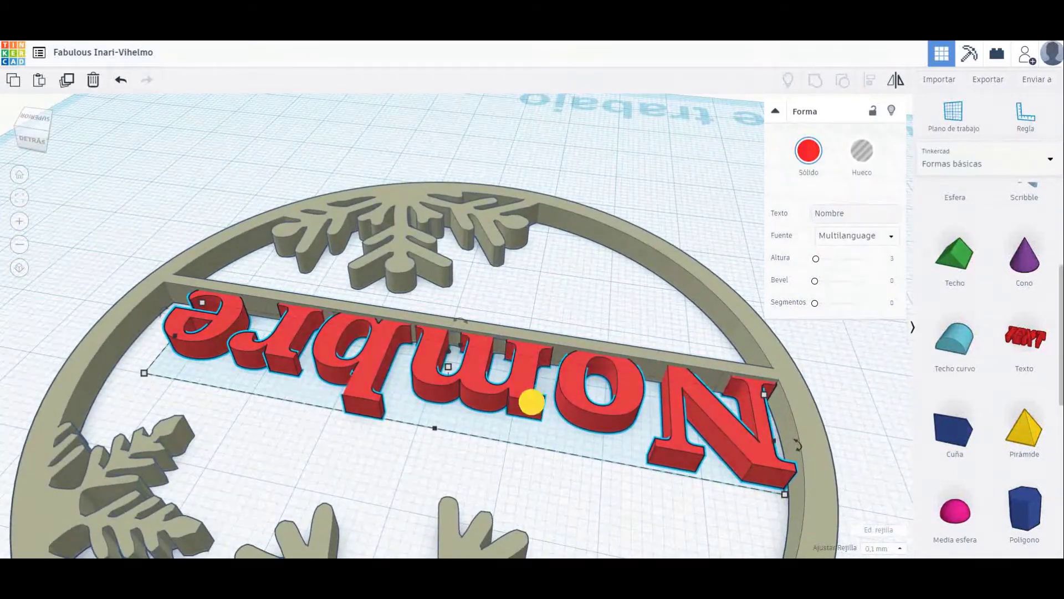
key(Left)
key(Left)
key(Down)
key(Down)
key(Down)
key(Down)
key(Down)
key(Down)
key(Down)
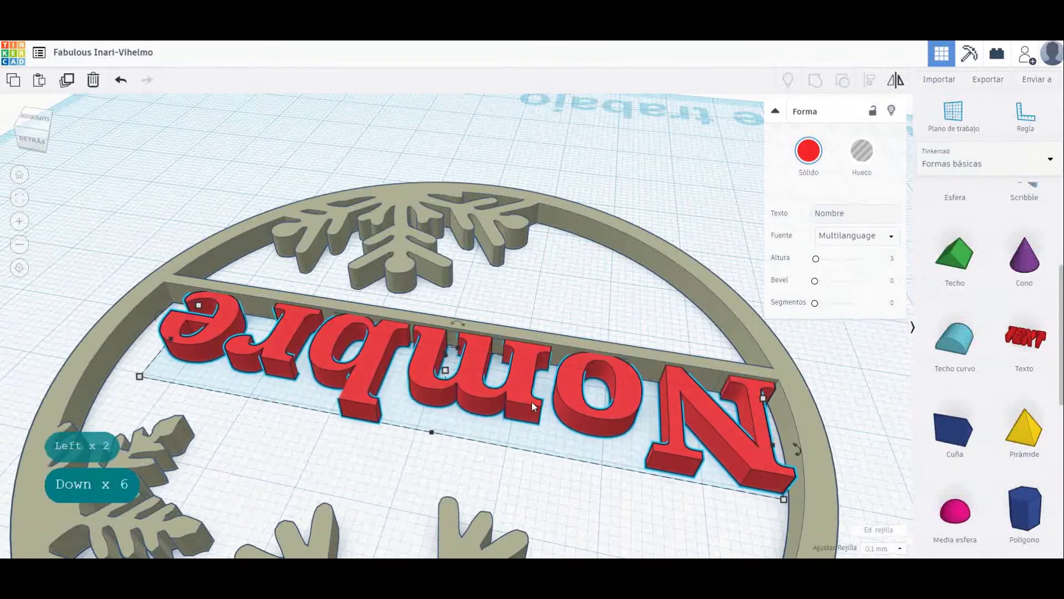
key(Up)
key(Down)
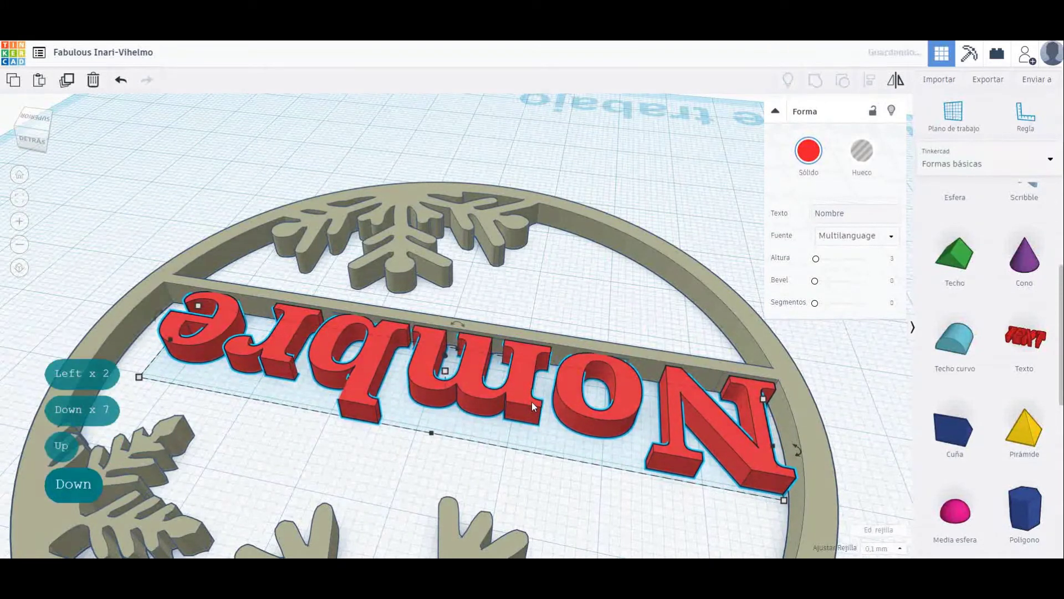
Nudge the text 0.4 mm back towards the crossbar so the letters touch it, and deselect it.
right_drag(578, 331, 547, 309)
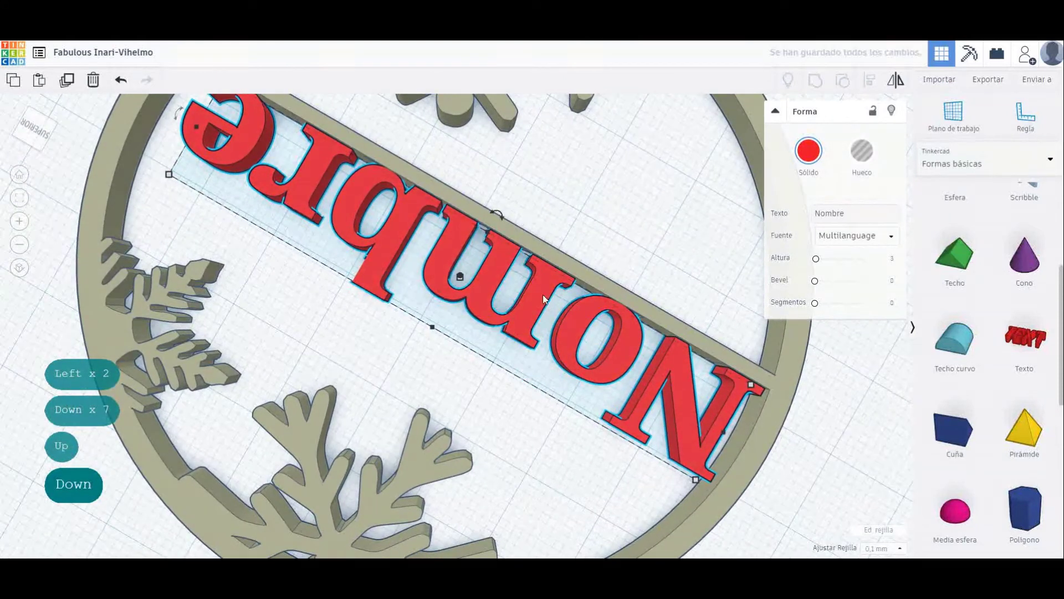
key(Up)
key(Up)
key(Up)
key(Up)
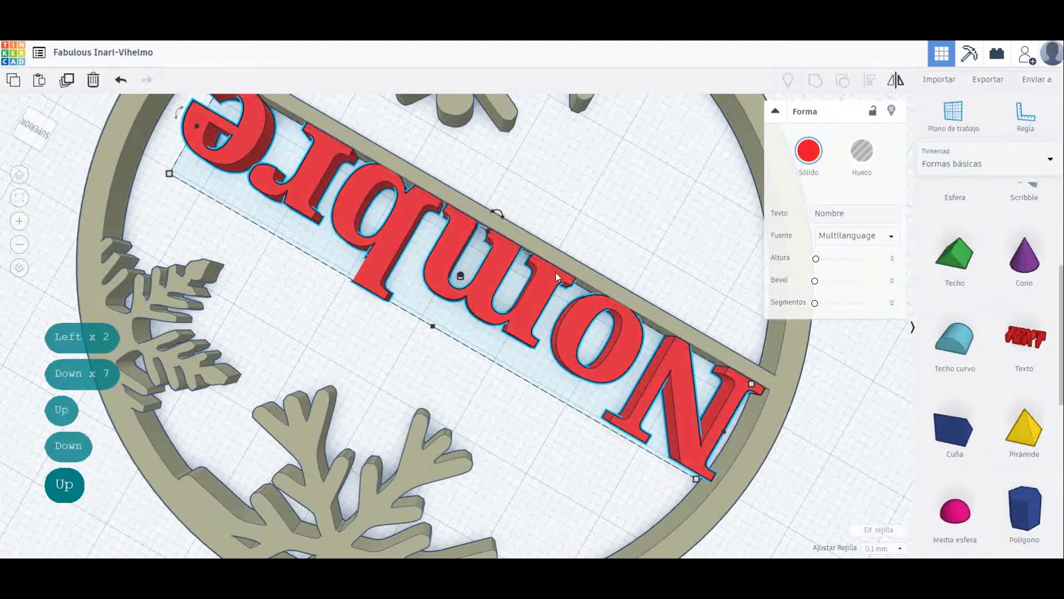
scroll(560, 415, down, 2)
right_drag(559, 415, 352, 391)
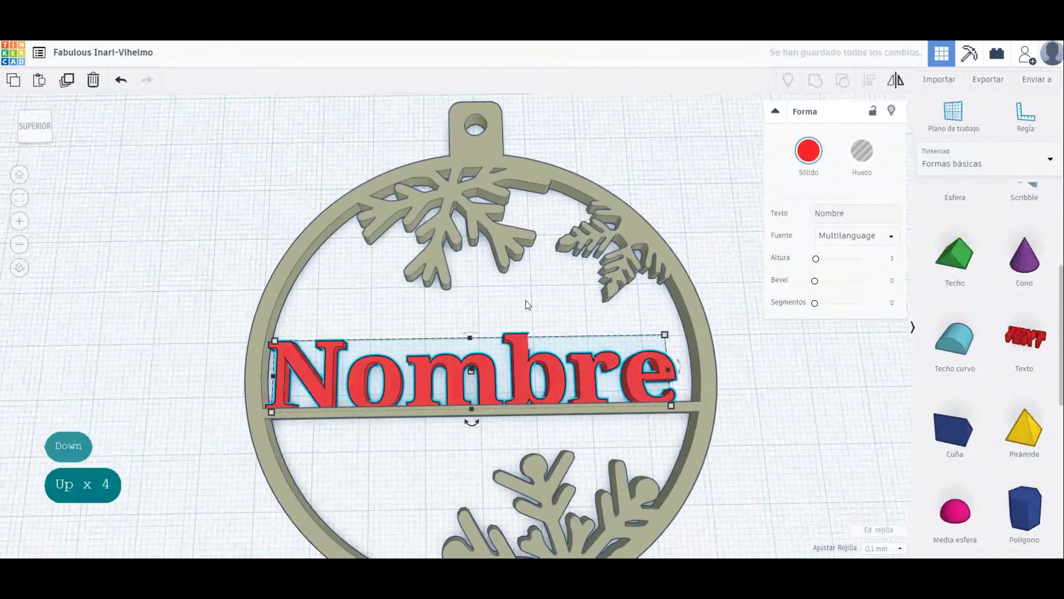
click(771, 409)
scroll(773, 411, down, 2)
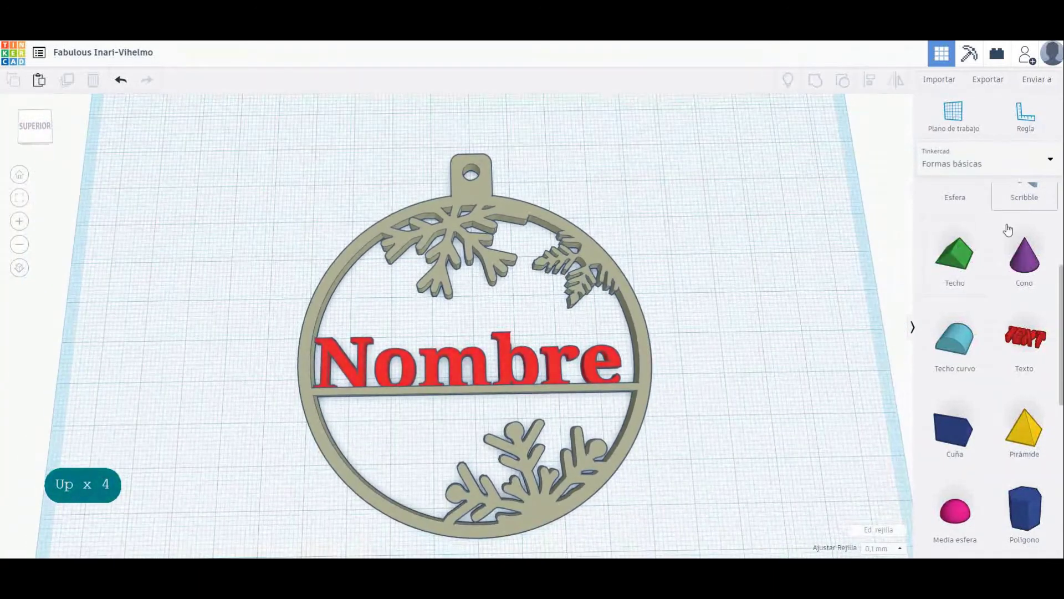
Add a QR code from the full set of shape generators beside the ornament and set its text to "Feliz Navidad".
click(972, 161)
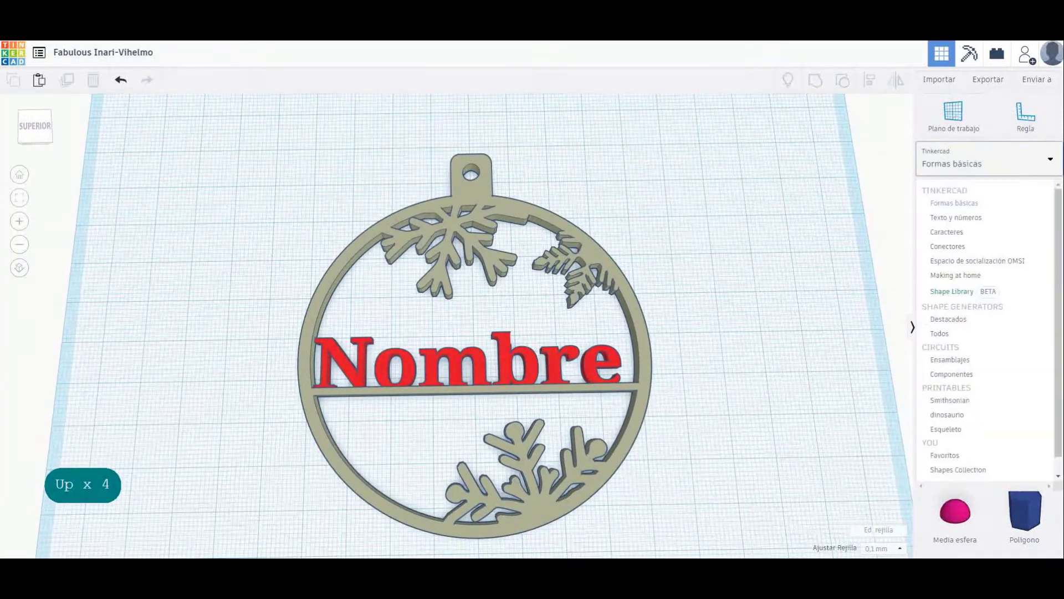
click(966, 337)
scroll(987, 432, down, 3)
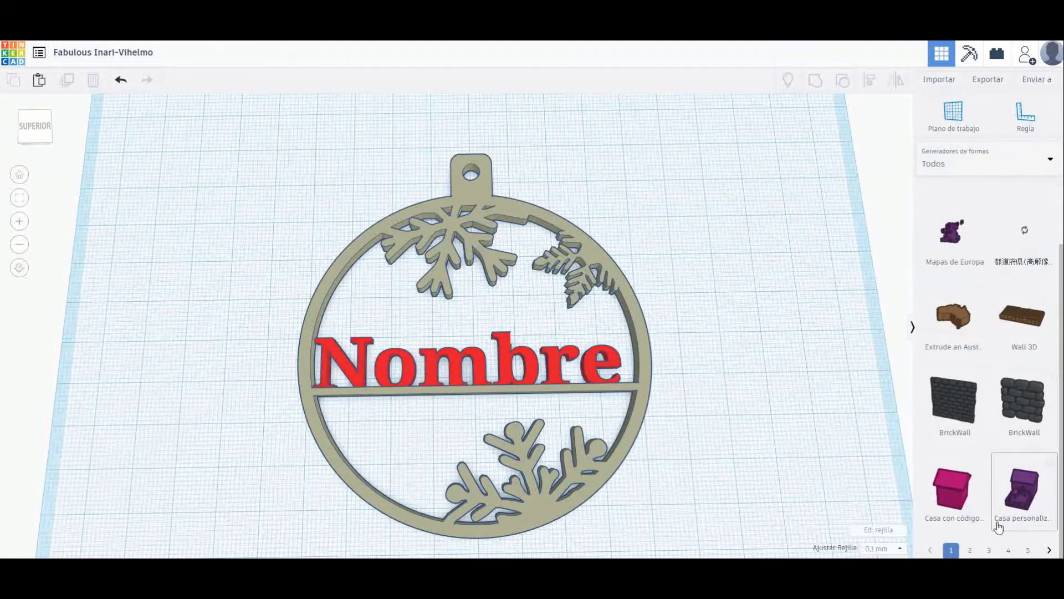
click(968, 551)
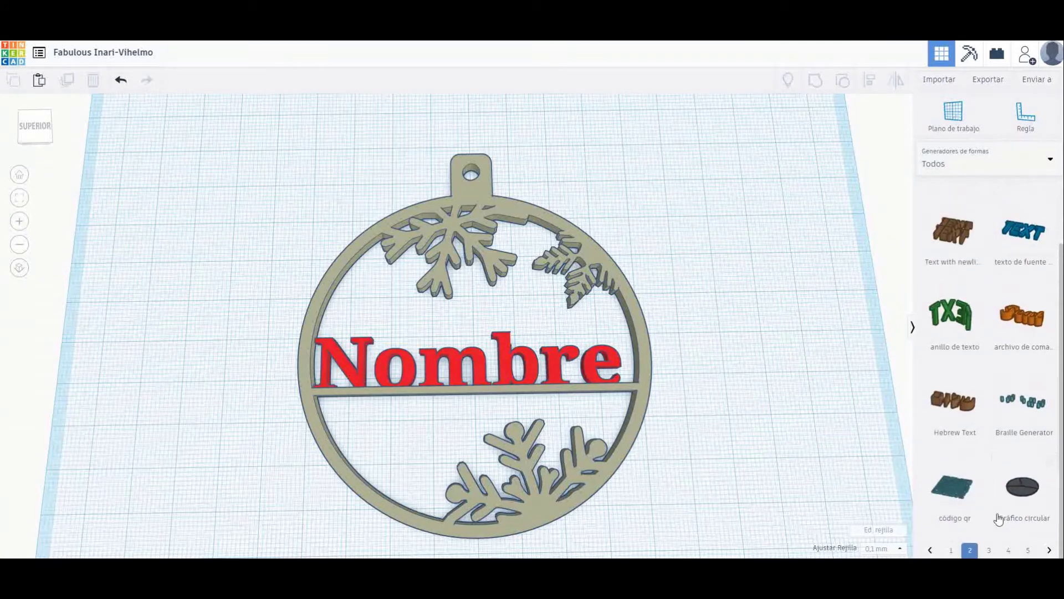
drag(961, 498, 169, 198)
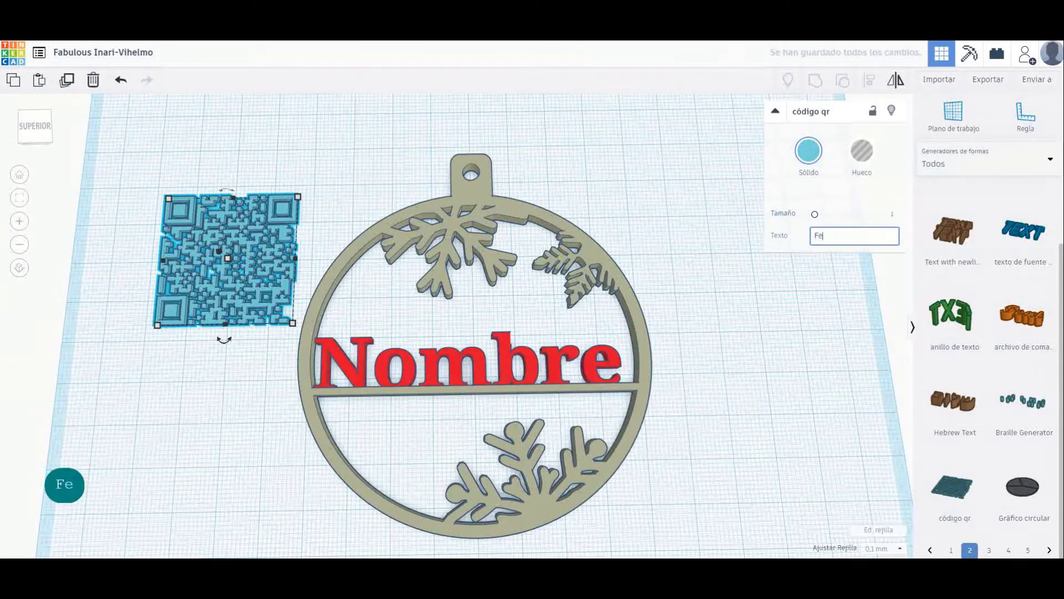
text(Navidad)
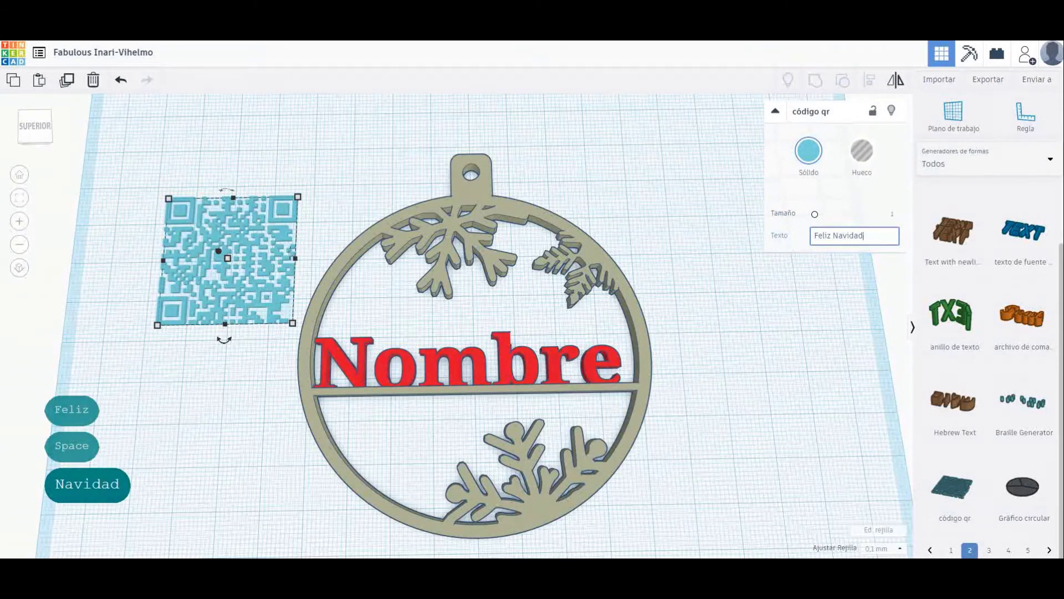
click(677, 237)
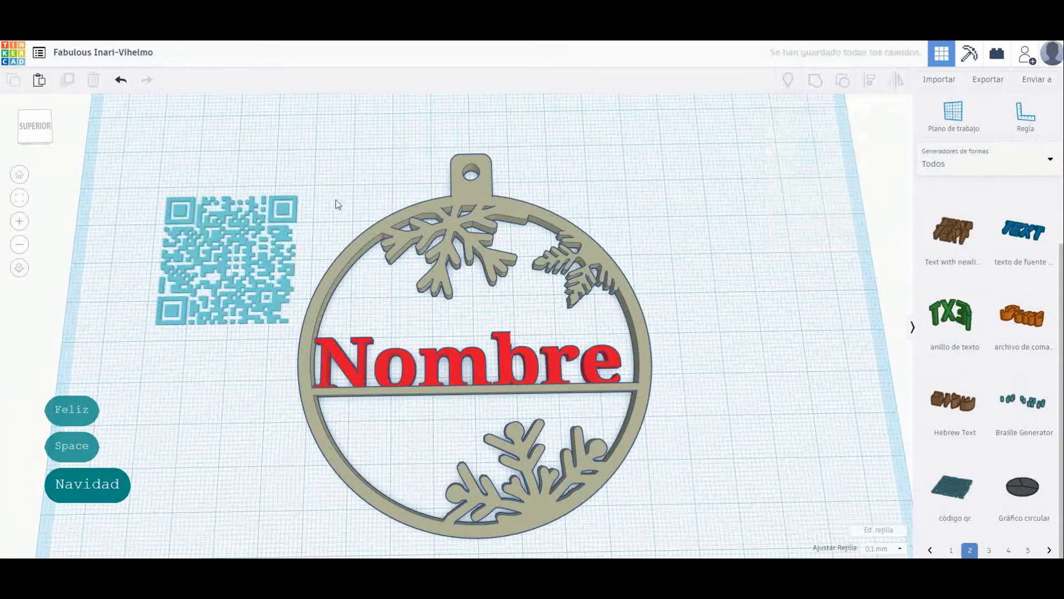
Set the QR code's height to 3 mm and check its length and width.
click(202, 251)
right_drag(178, 399, 234, 314)
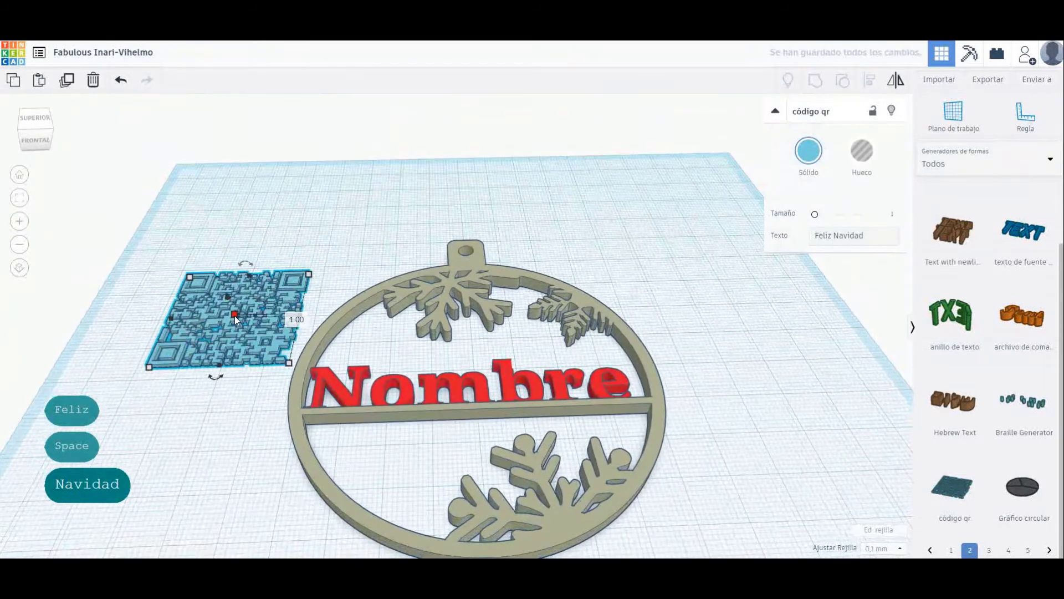
text(3)
key(Return)
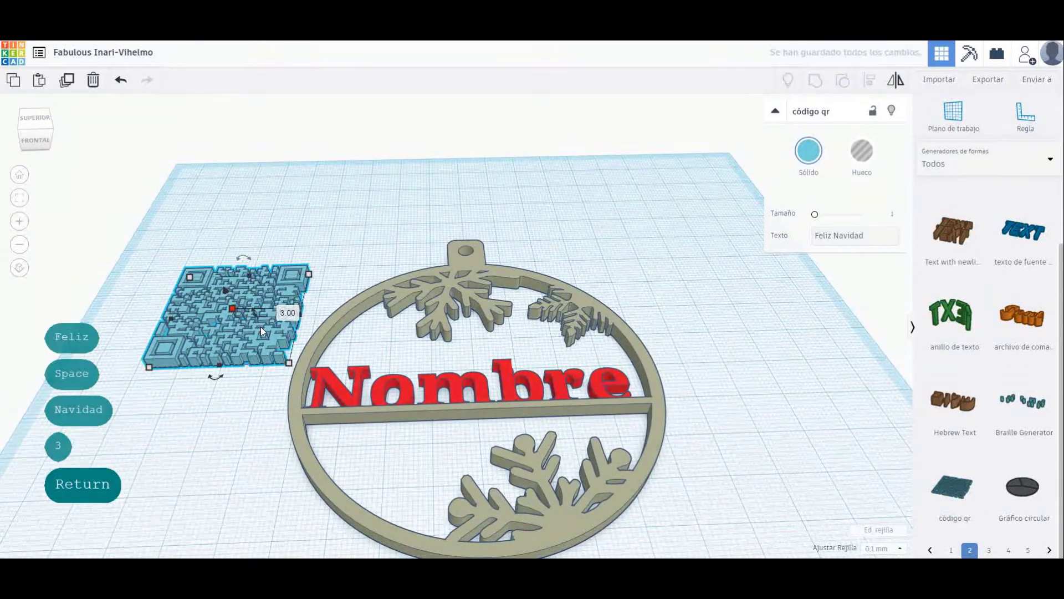
scroll(262, 361, down, 3)
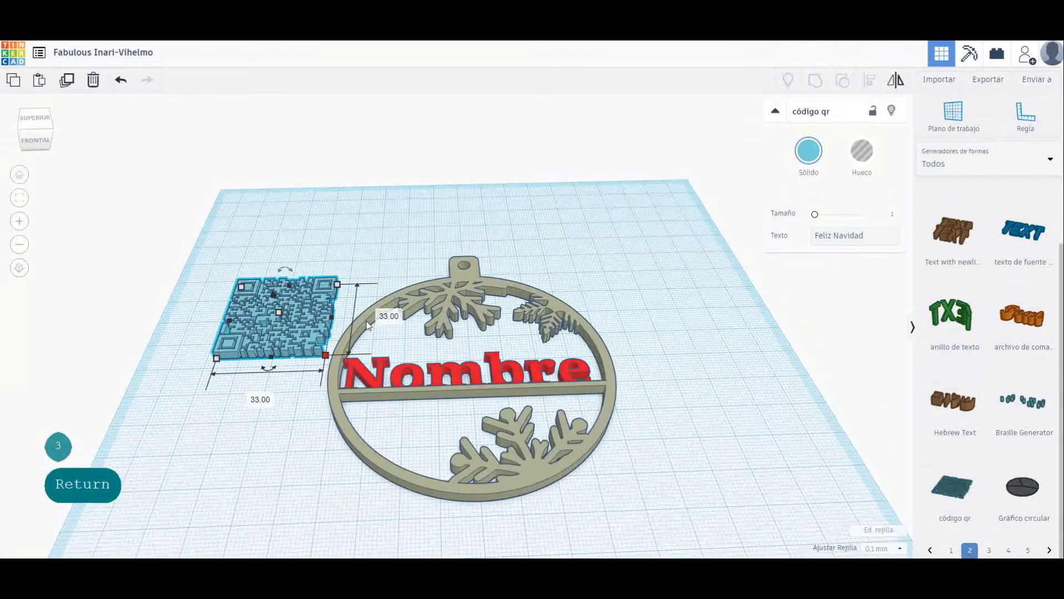
Add a solid box from the basic shapes behind the ornament and size it to 33 × 33 mm with a height of 1 mm.
scroll(977, 222, up, 2)
click(964, 161)
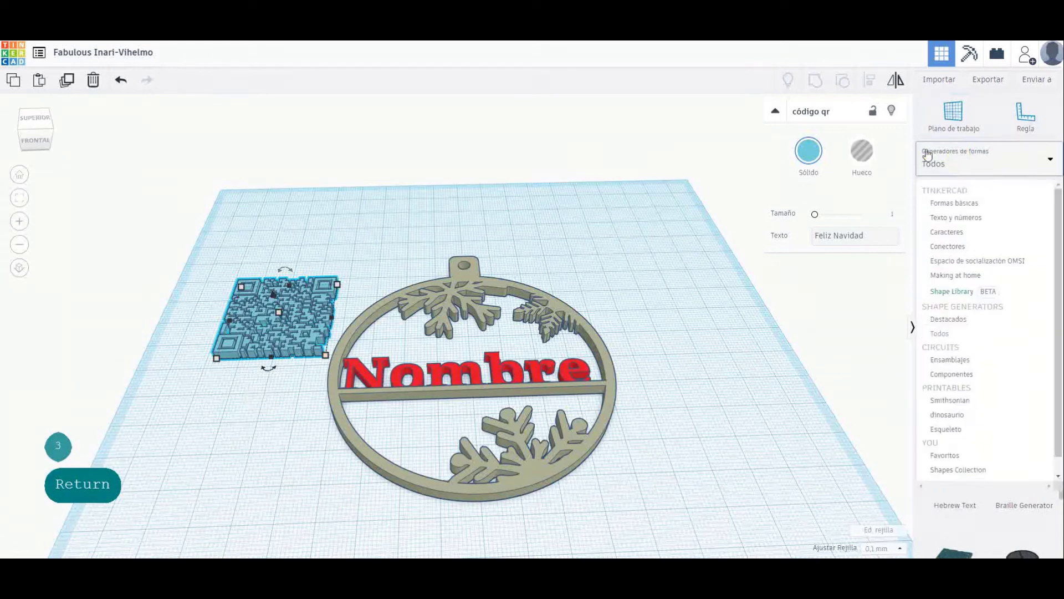
click(984, 205)
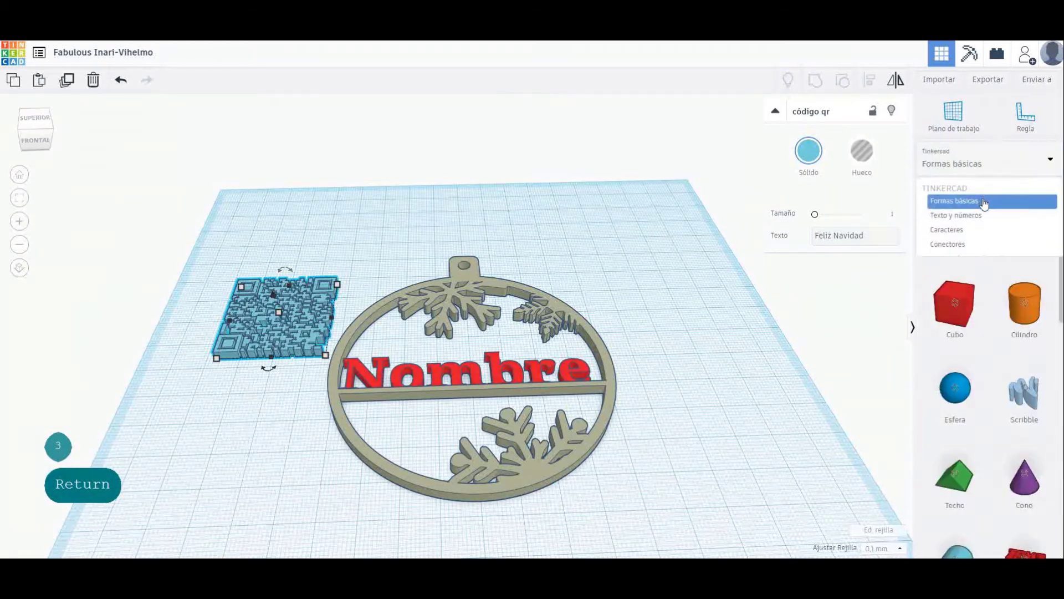
drag(954, 304, 636, 263)
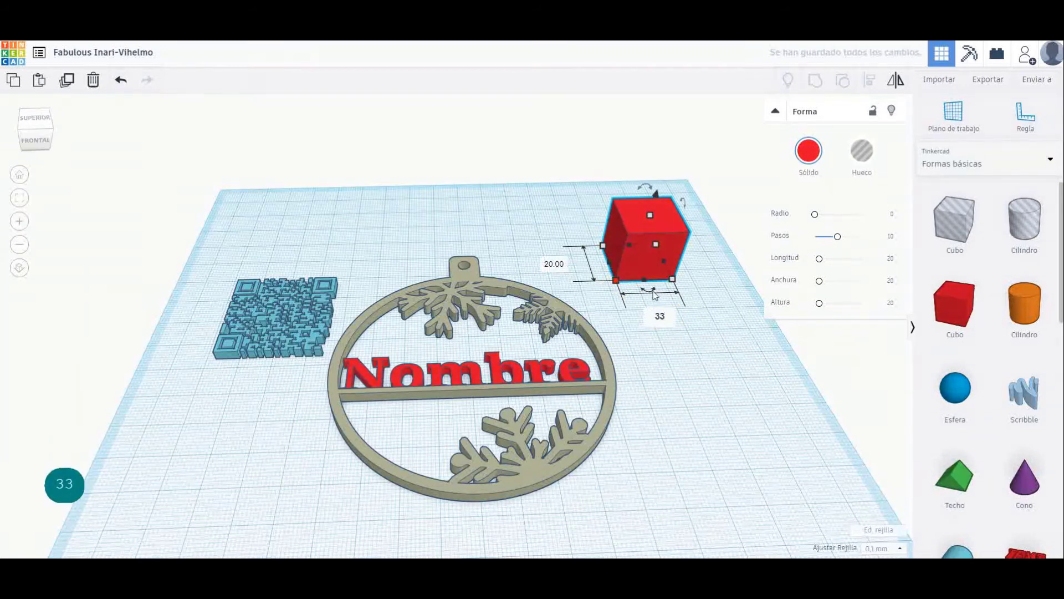
text(33)
key(Return)
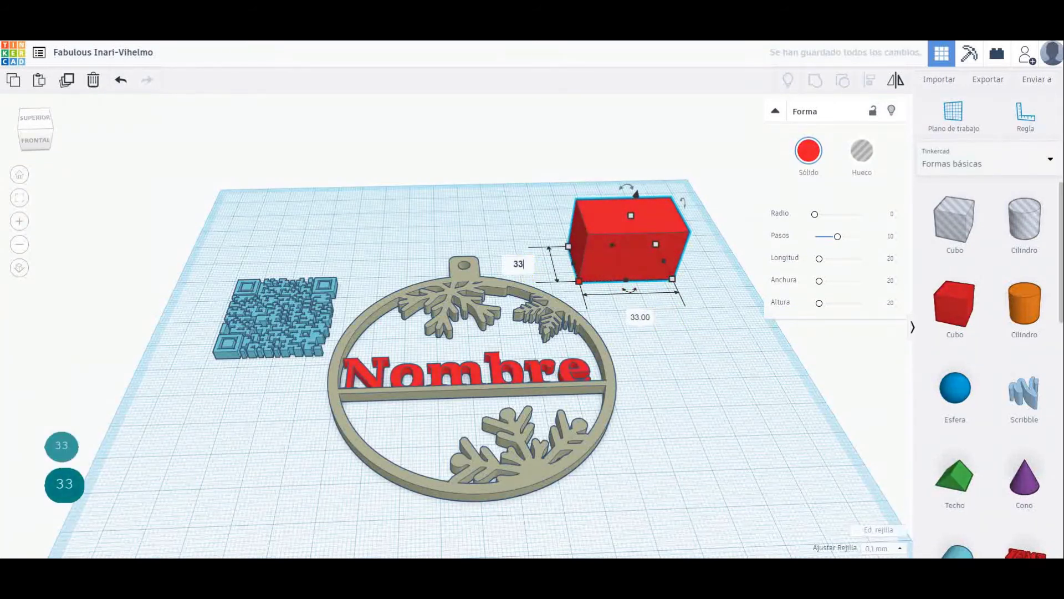
click(680, 340)
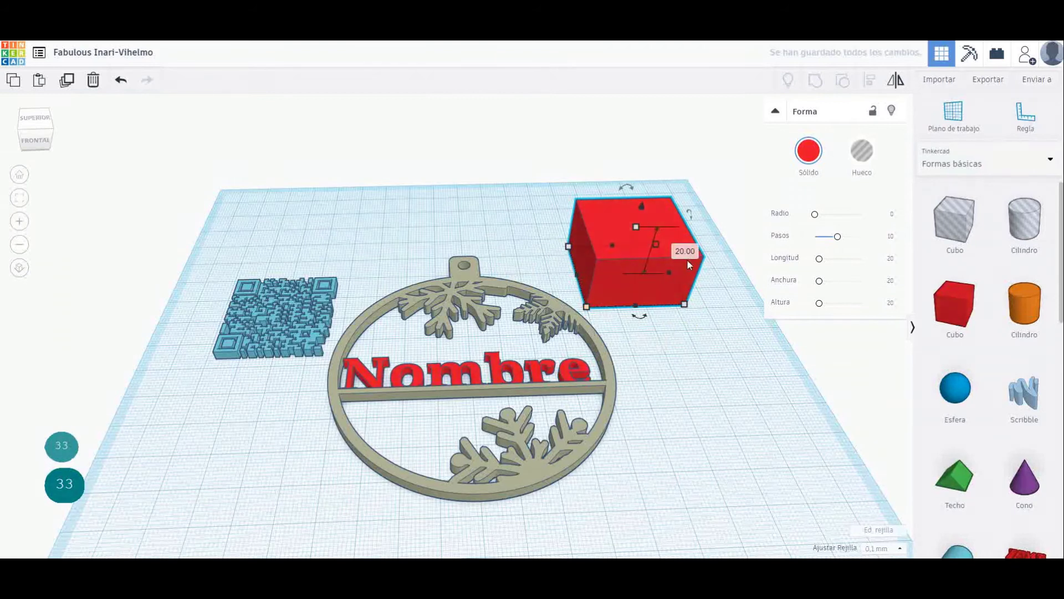
text(1)
key(Return)
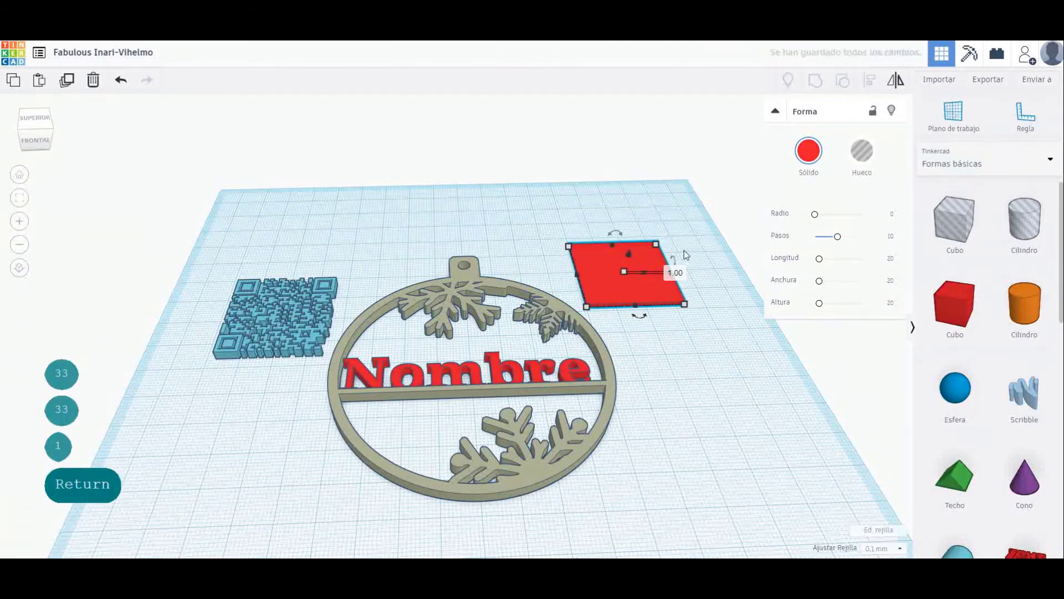
Set the QR code's height to 4 mm and deselect it.
click(283, 331)
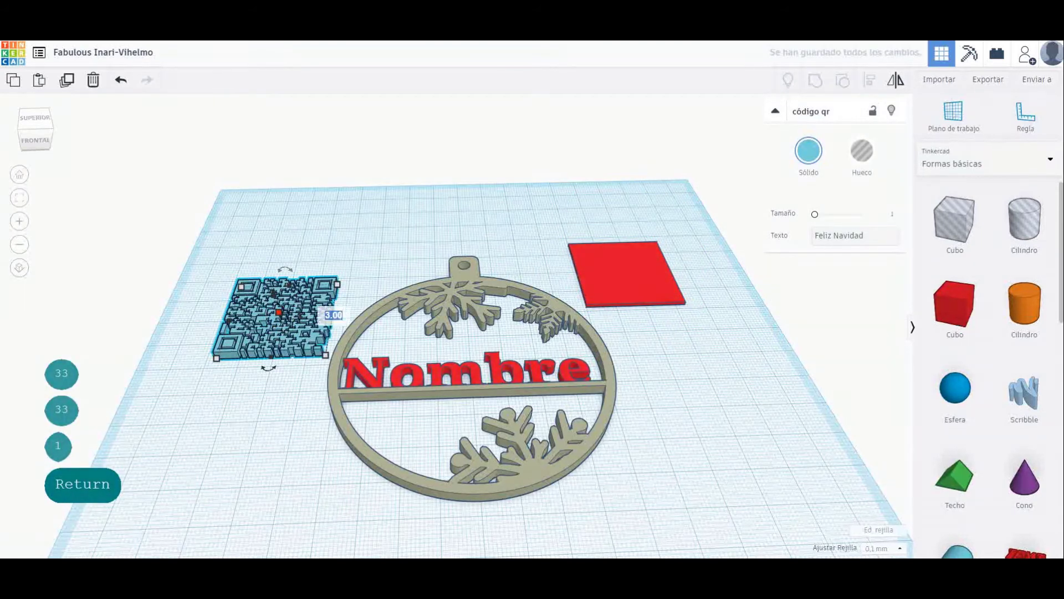
text(4)
key(Return)
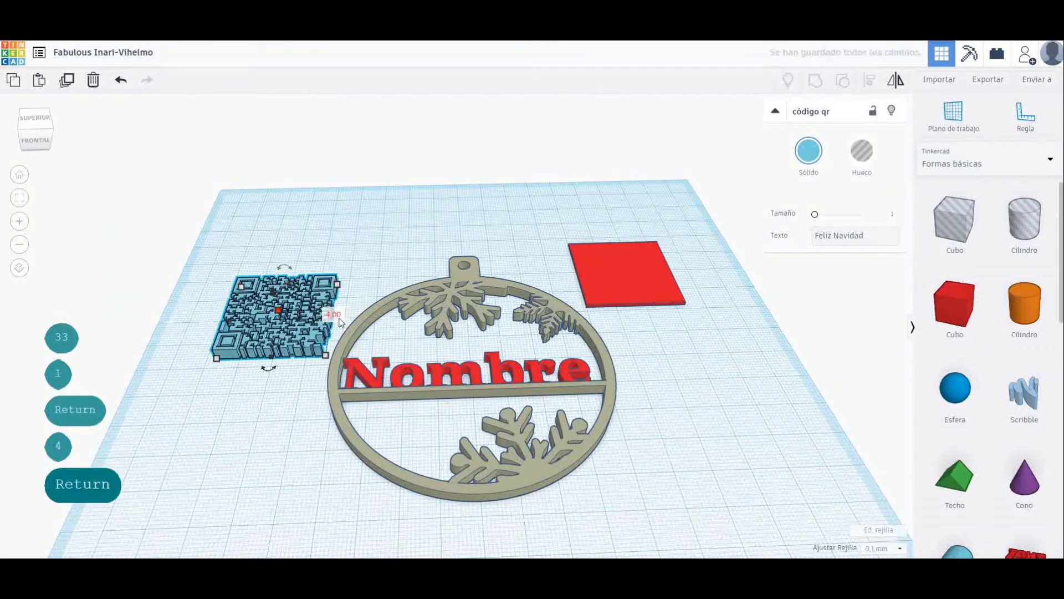
click(365, 274)
Move the thin red plate under the QR code and align the two shapes on their centres in both horizontal directions.
drag(627, 275, 271, 329)
drag(266, 192, 187, 322)
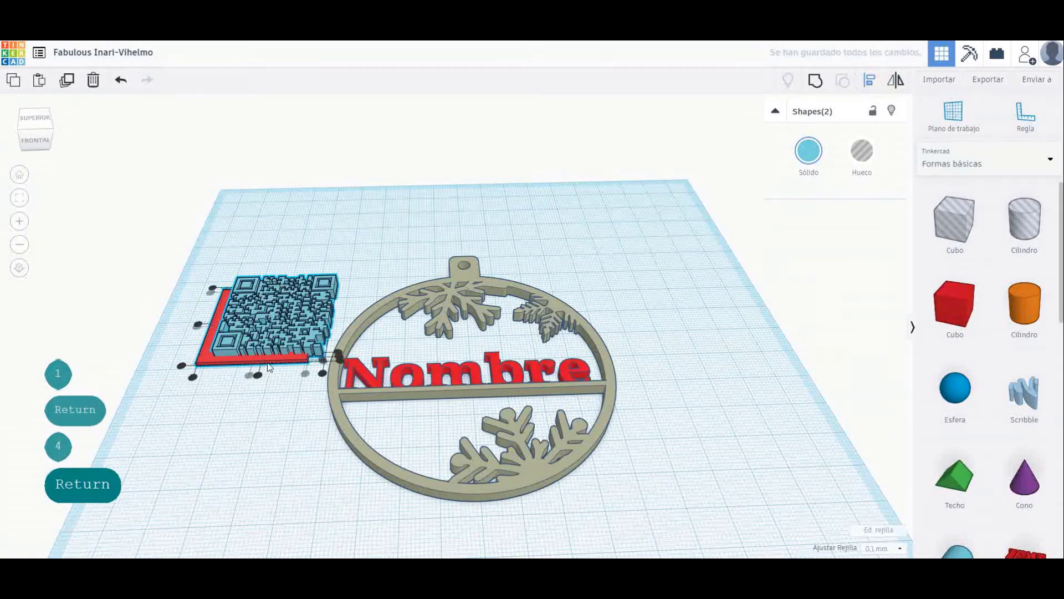
click(258, 374)
click(198, 324)
click(205, 256)
Move the QR code together with its base plate onto the lower-left part of the ornament, directly below the crossbar.
drag(205, 256, 401, 444)
right_drag(277, 435, 607, 443)
mouse_move(607, 444)
mouse_down()
mouse_move(615, 429)
mouse_move(609, 441)
mouse_up()
right_drag(609, 440, 460, 525)
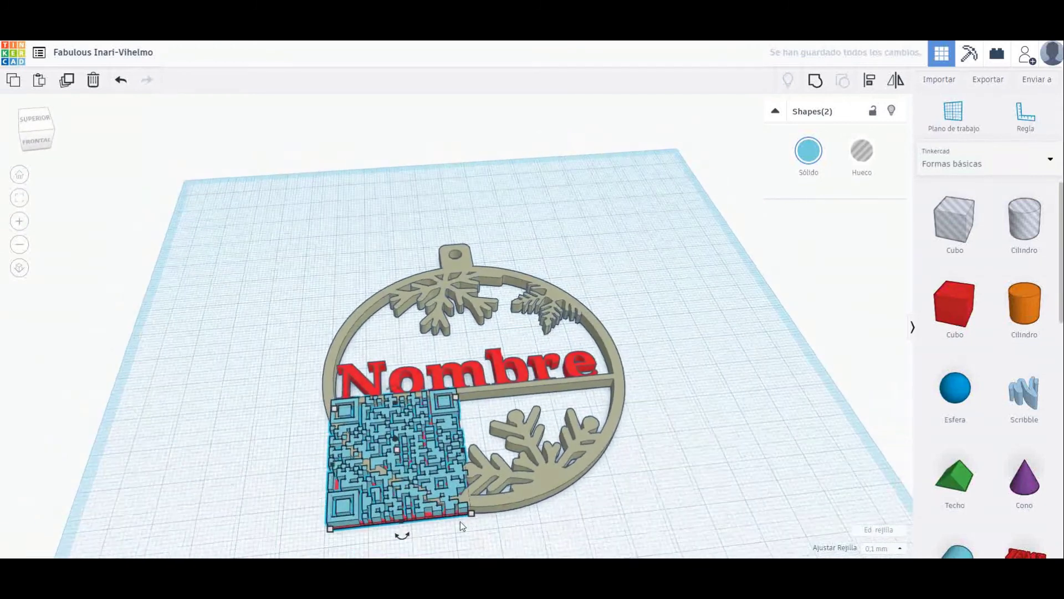
Group the ornament, name, QR code and base plate into one shape and export it.
drag(637, 253, 318, 515)
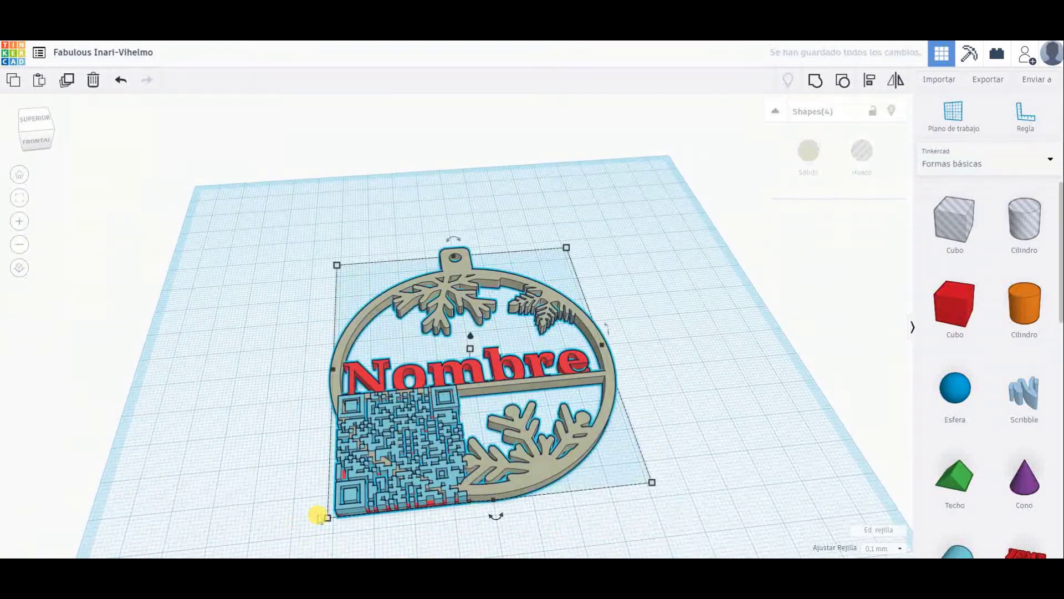
click(816, 82)
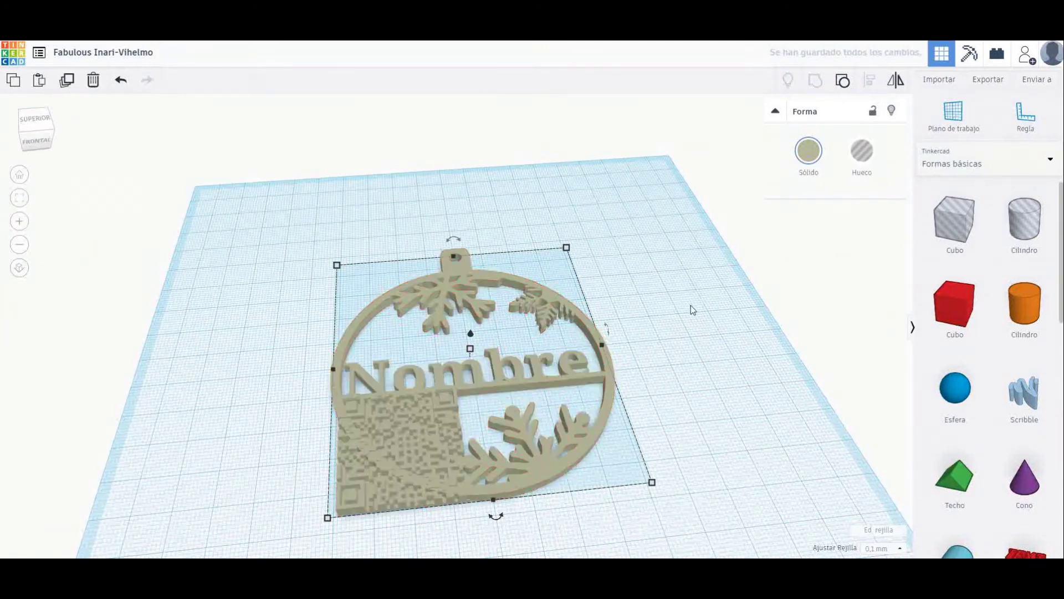
click(993, 78)
click(575, 287)
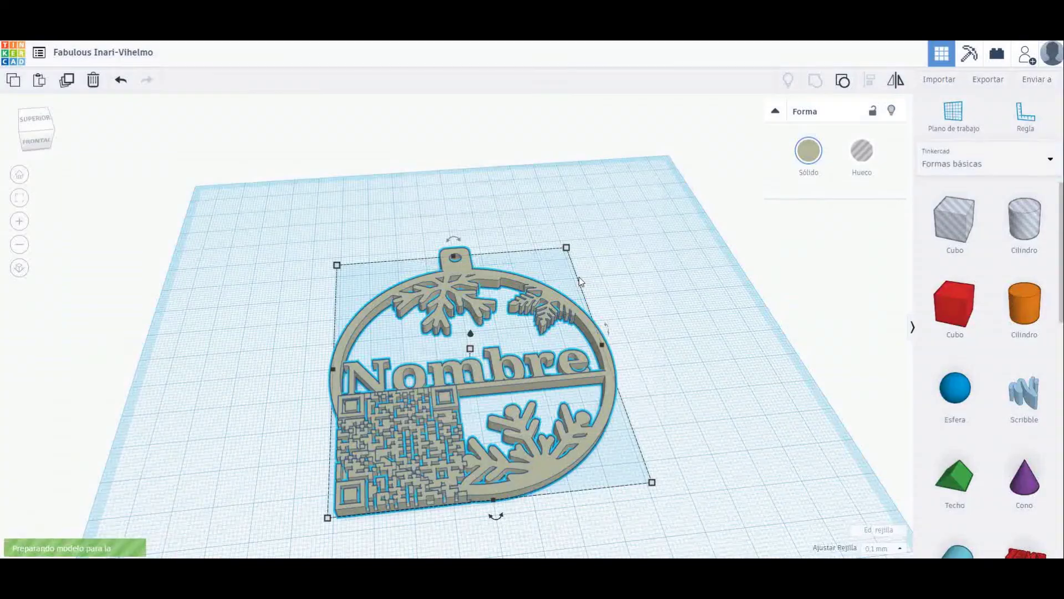